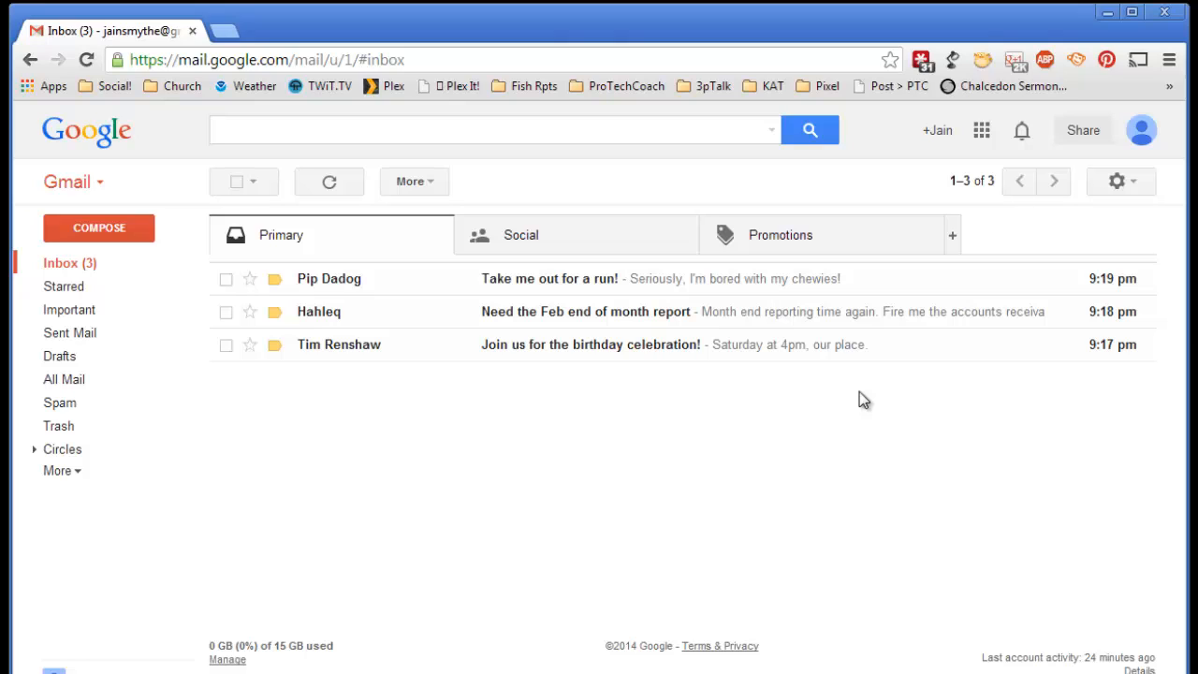
Look through the messages in the Social and Promotions inbox categories and return to Primary.
click(536, 245)
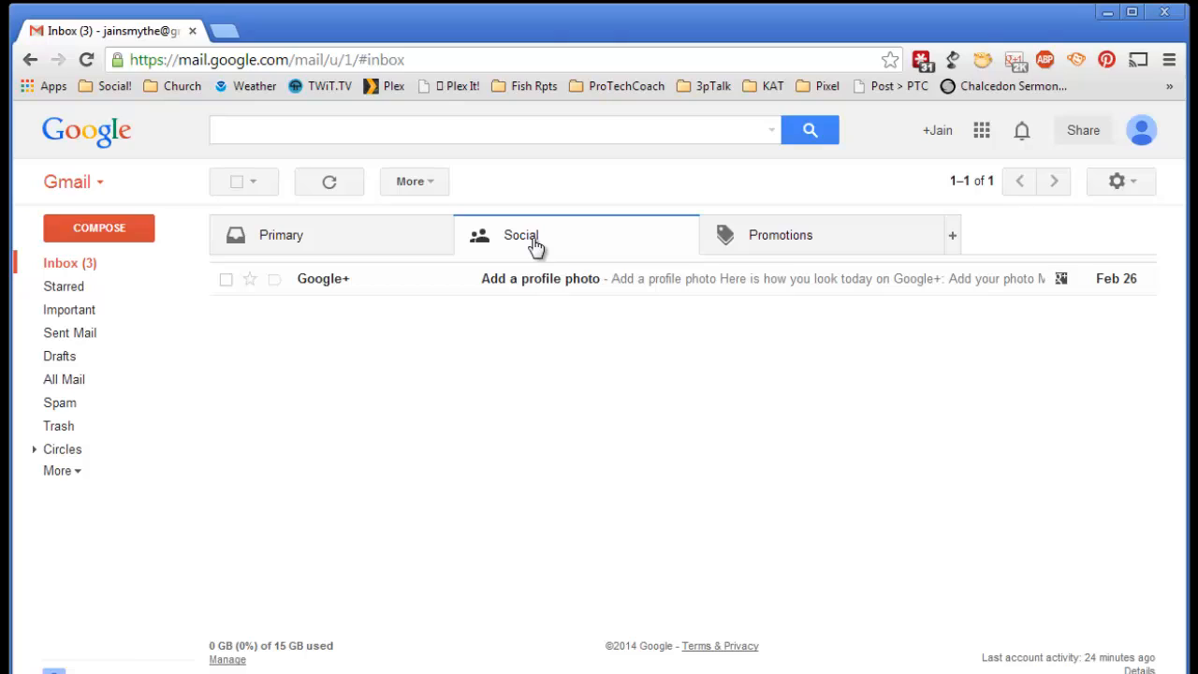
click(346, 242)
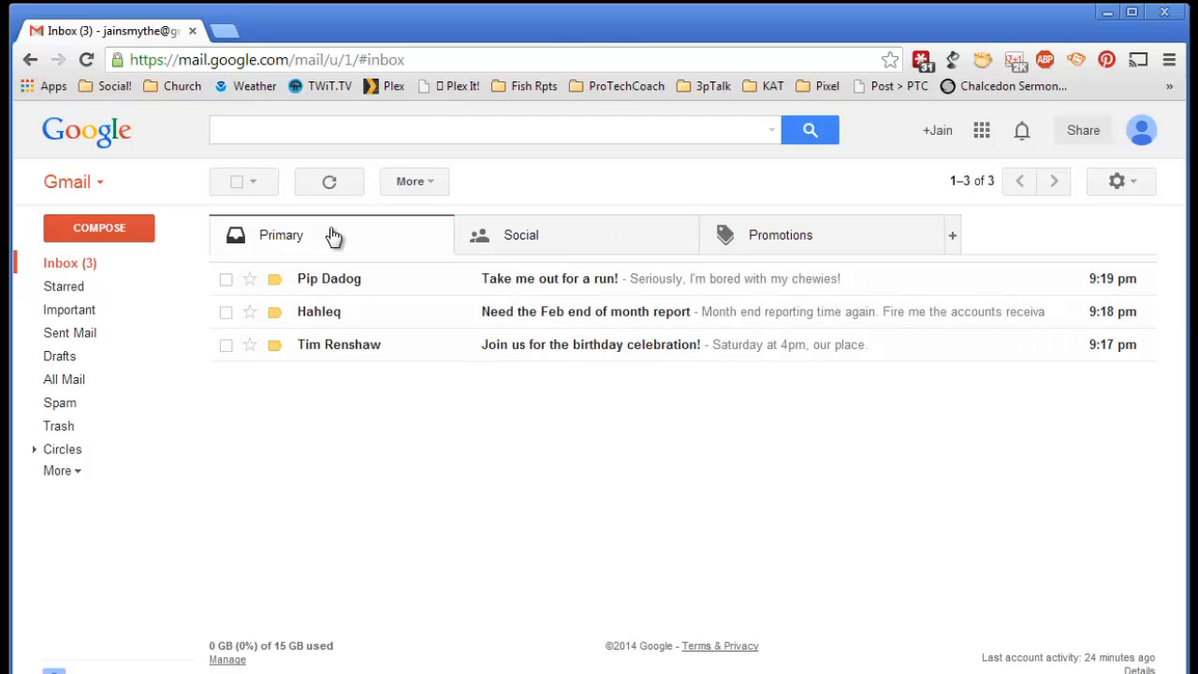
click(577, 239)
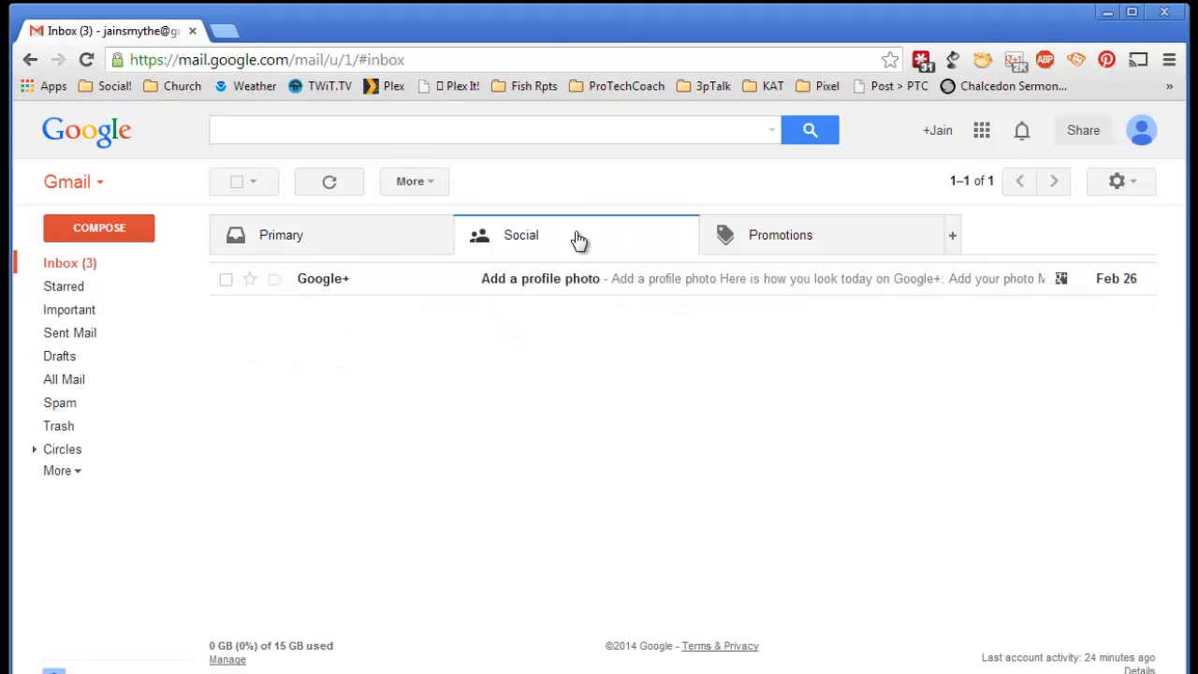
click(861, 239)
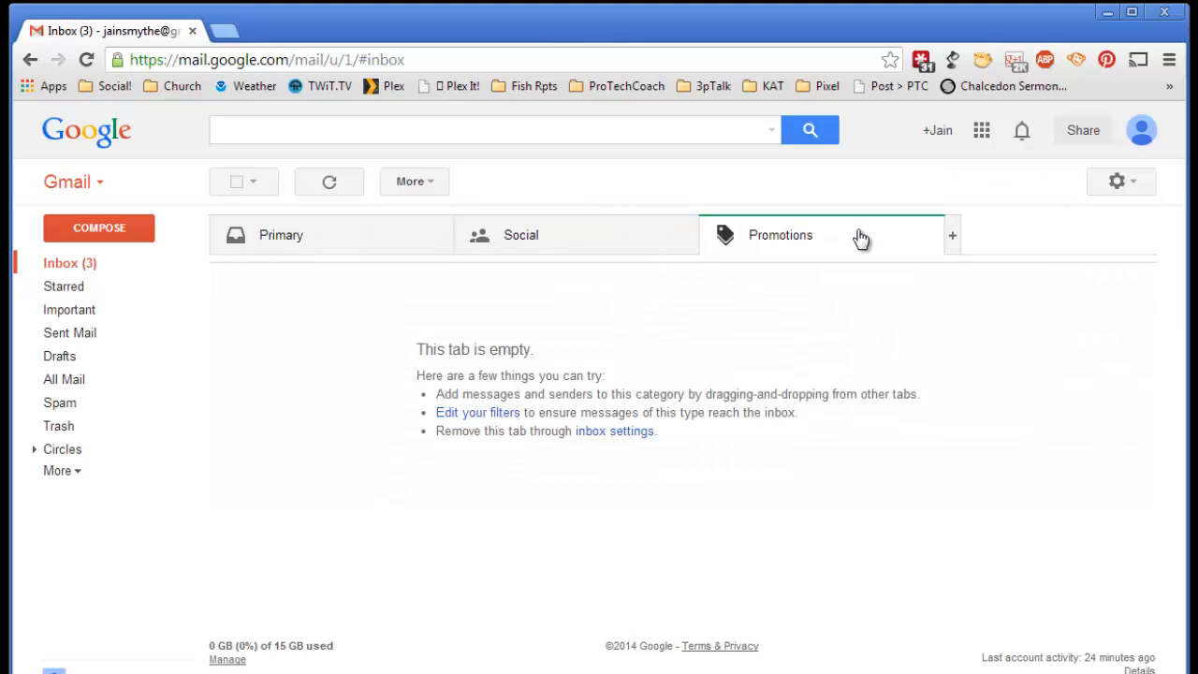
click(345, 237)
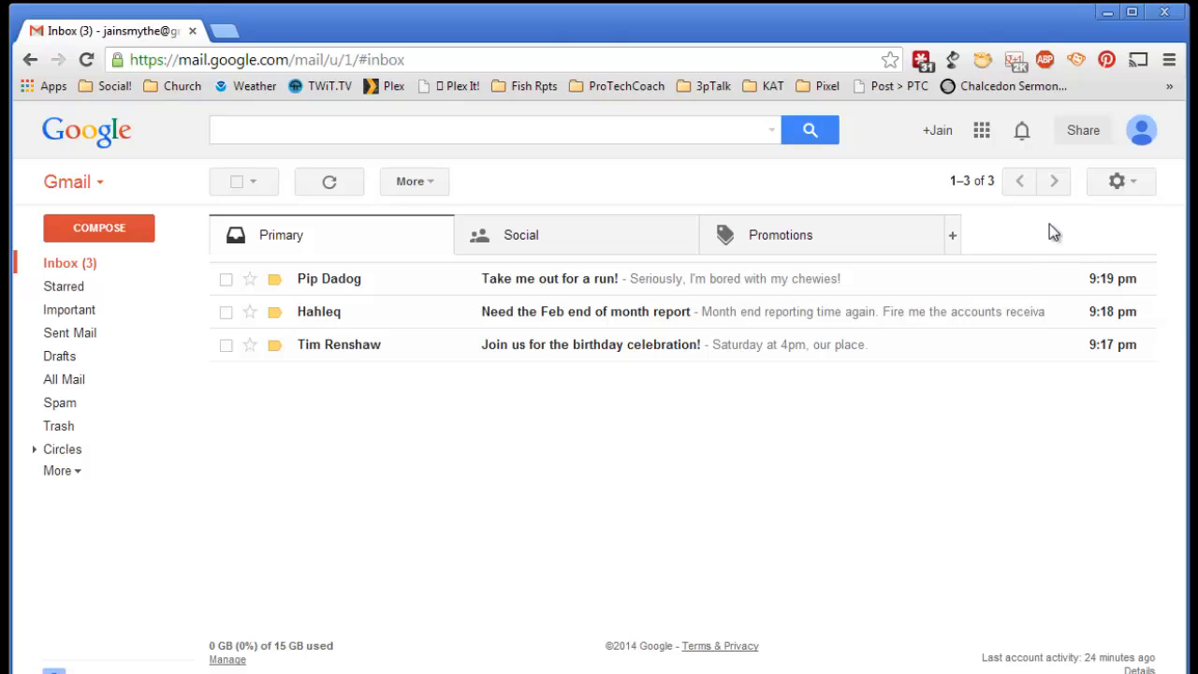
Configure the inbox to disable the Promotions and Social tabs and save the selection.
click(1132, 188)
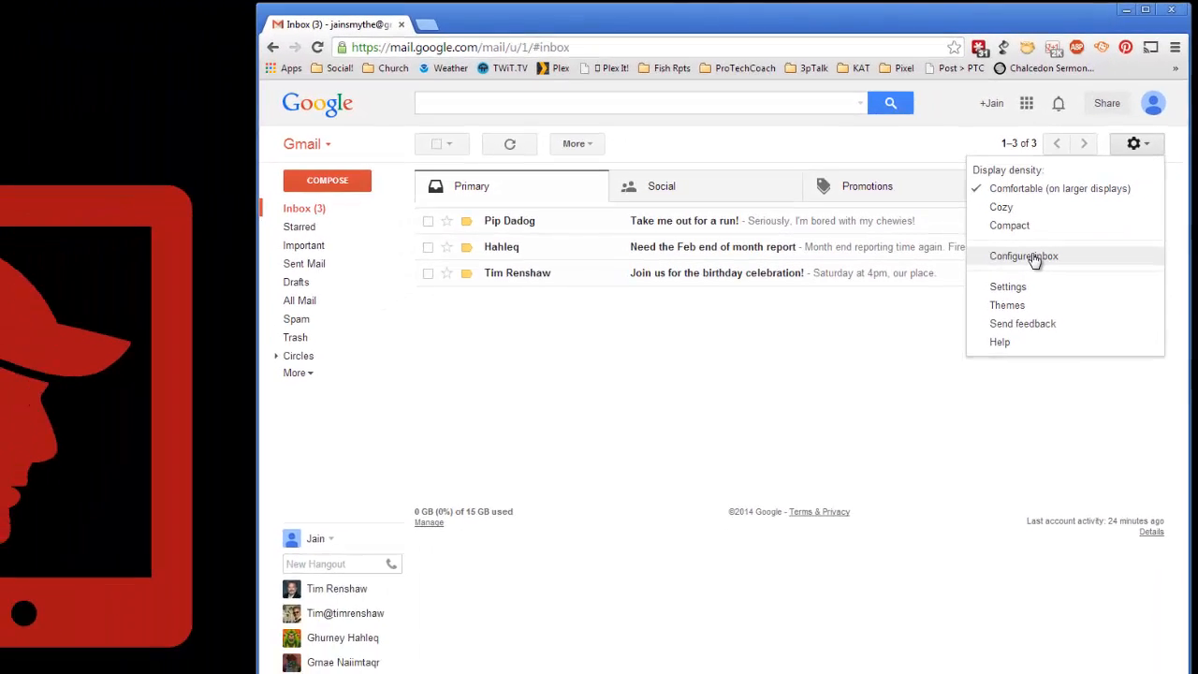
click(990, 325)
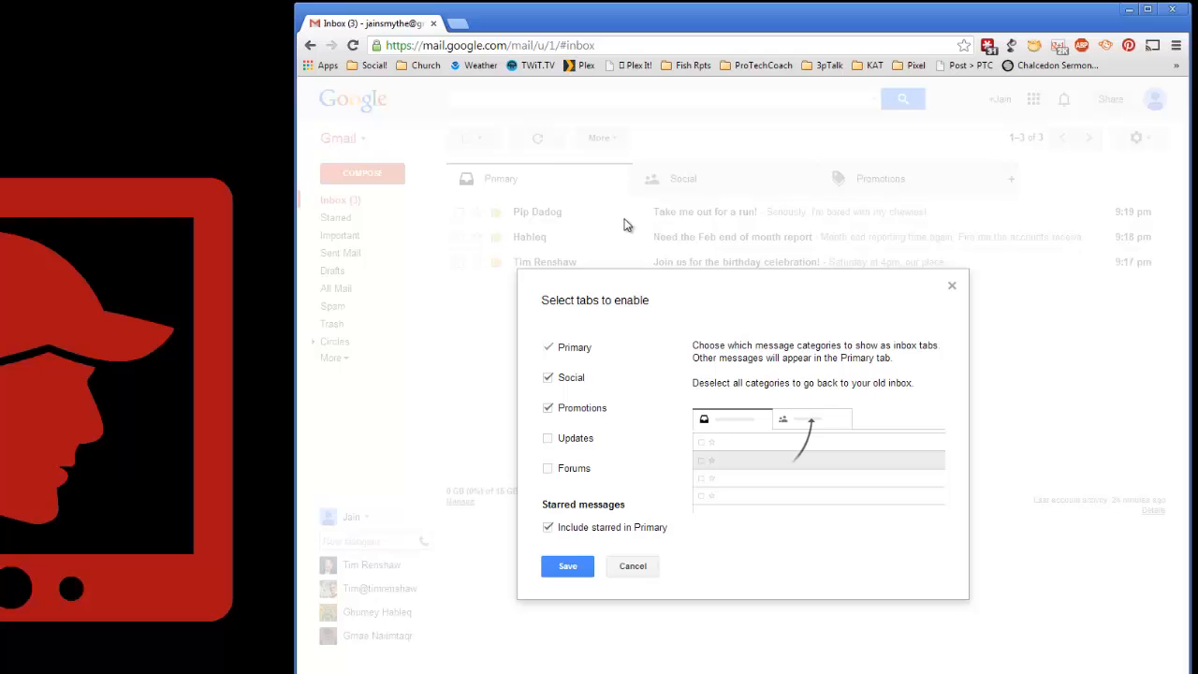
mouse_move(567, 529)
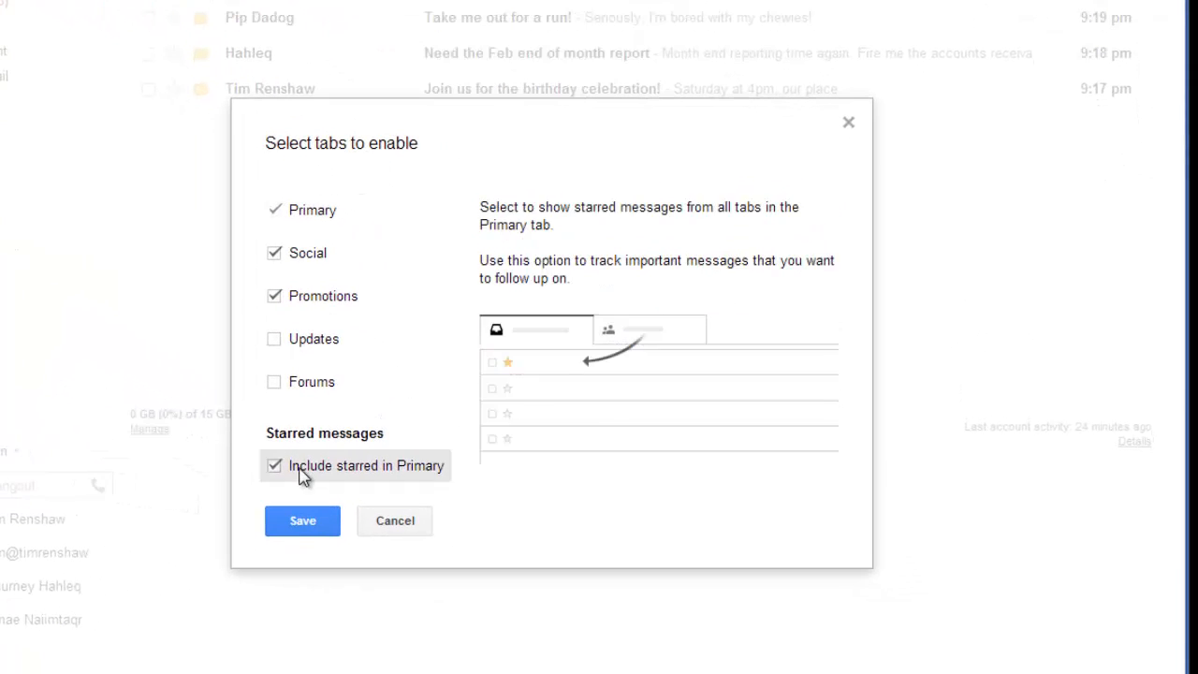
click(275, 298)
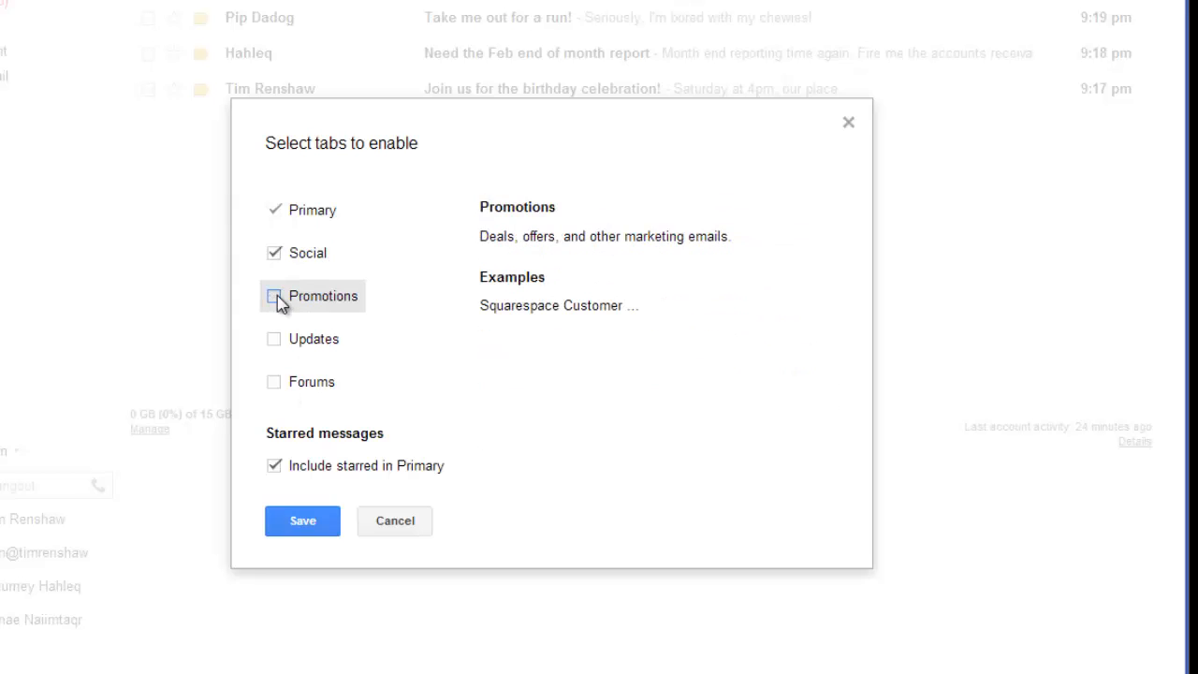
click(271, 257)
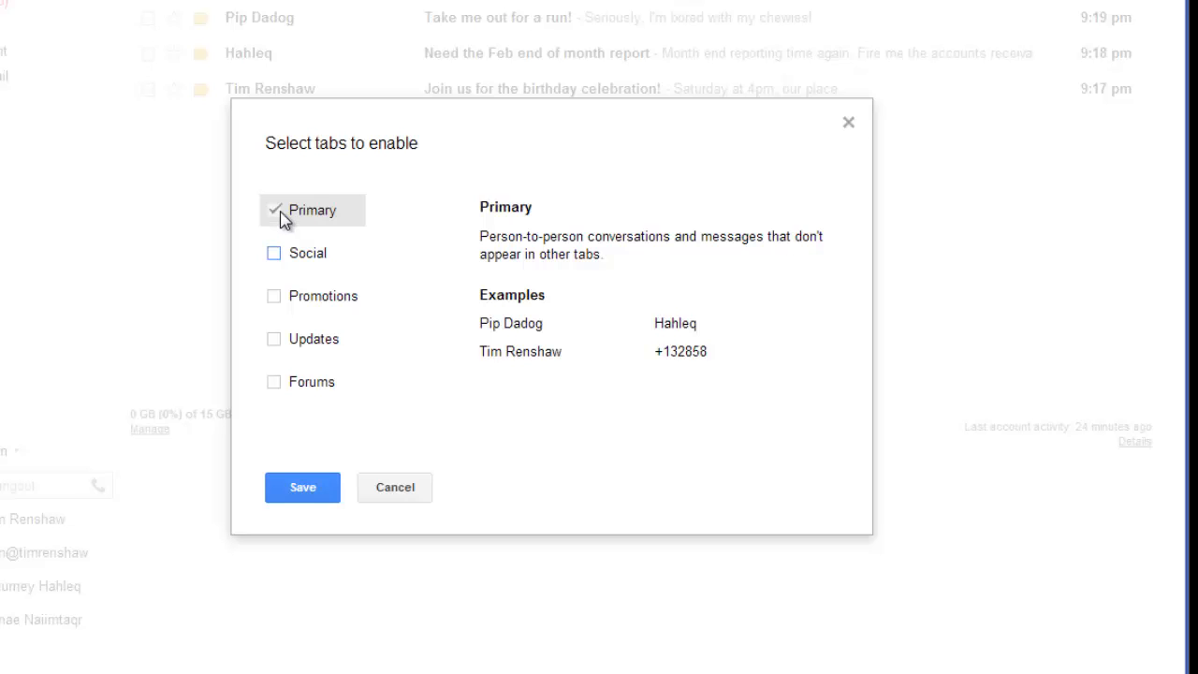
click(318, 486)
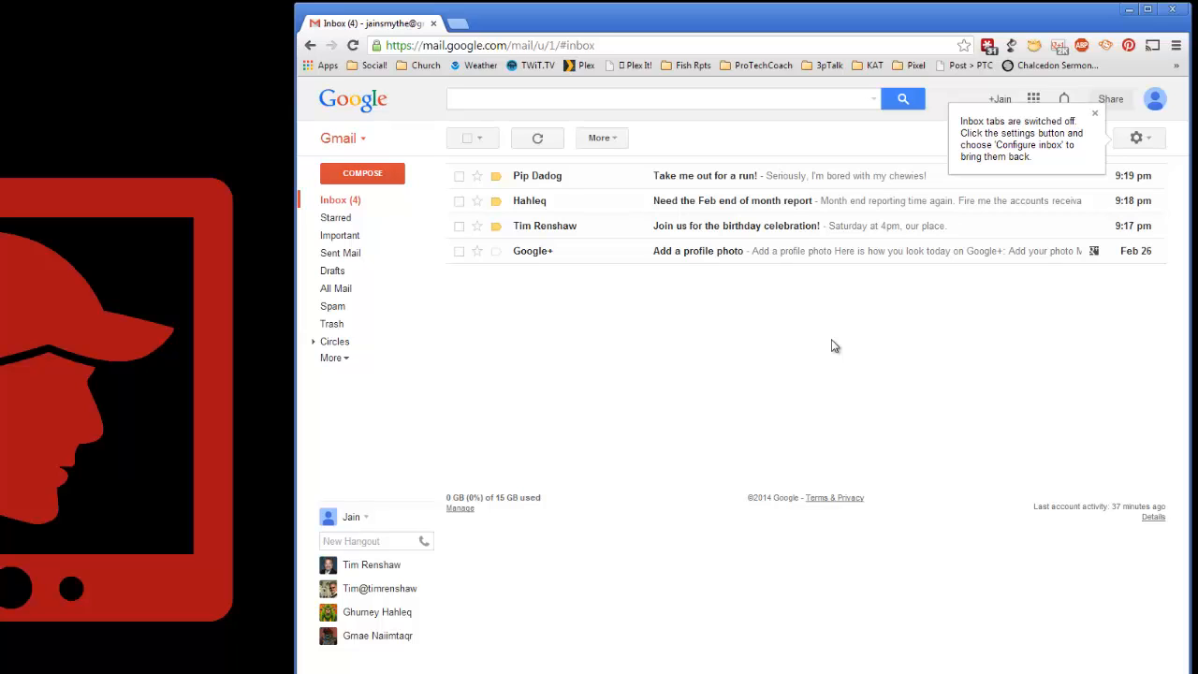
Review the inbox tab selection options and close them without changing anything.
click(1137, 139)
click(1032, 243)
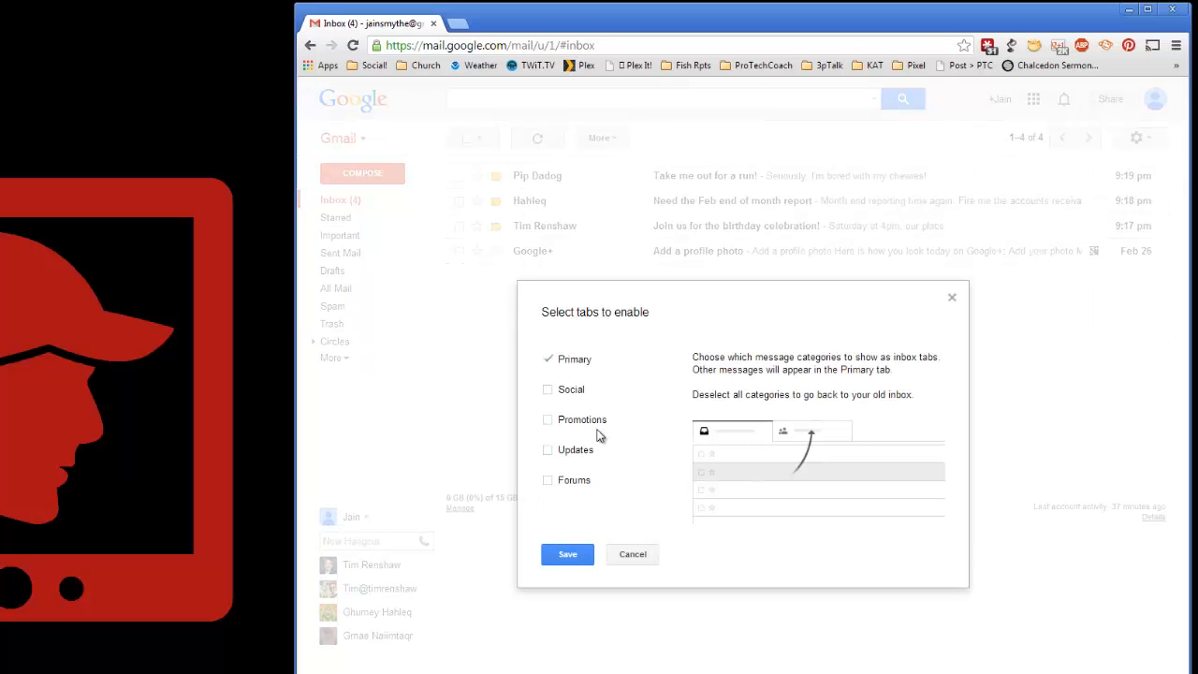
click(633, 554)
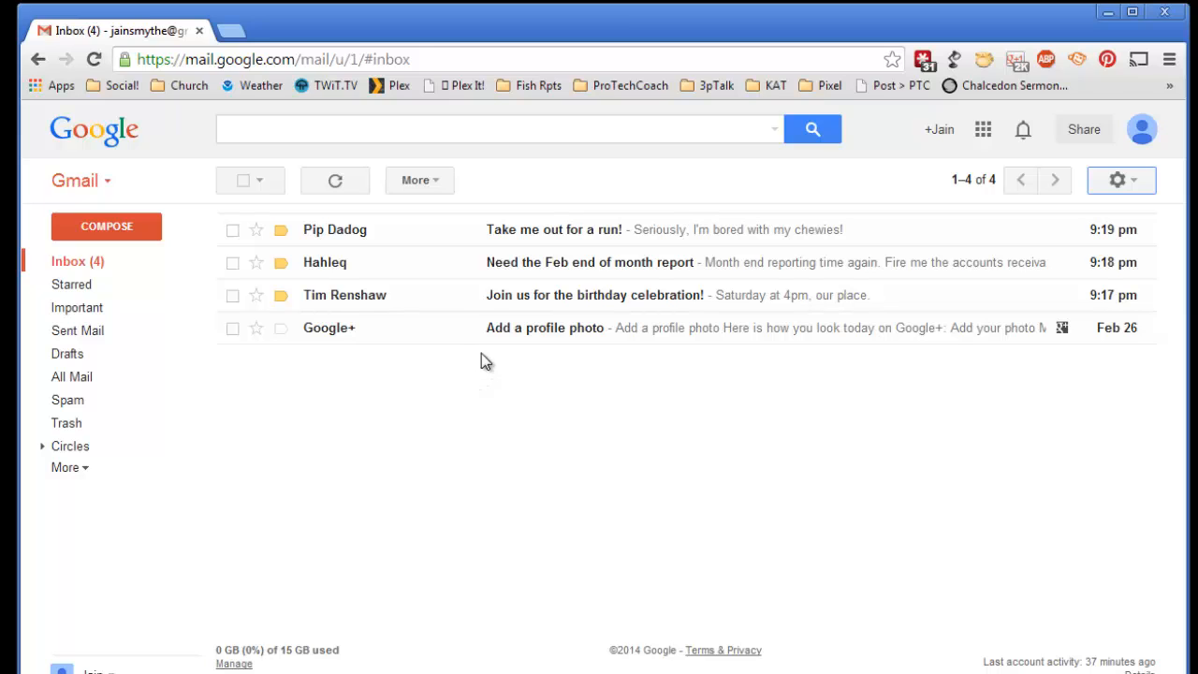
Open the "Take me out for a run!" message and apply a new label named Play to it.
click(561, 235)
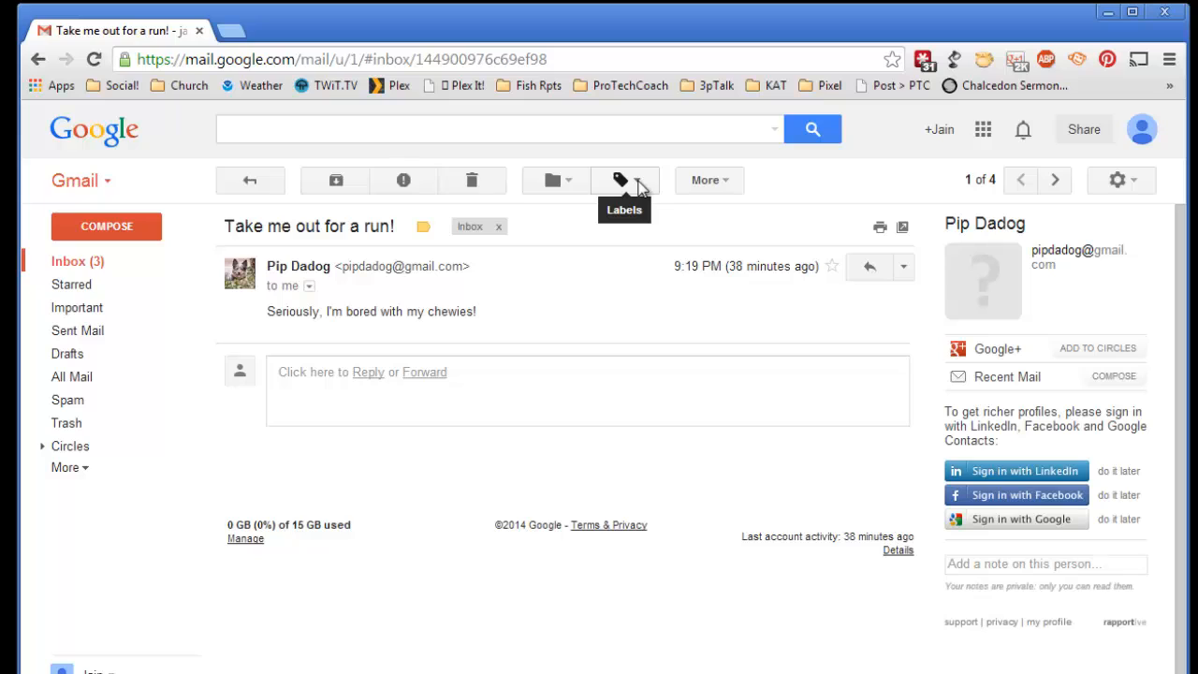
click(640, 186)
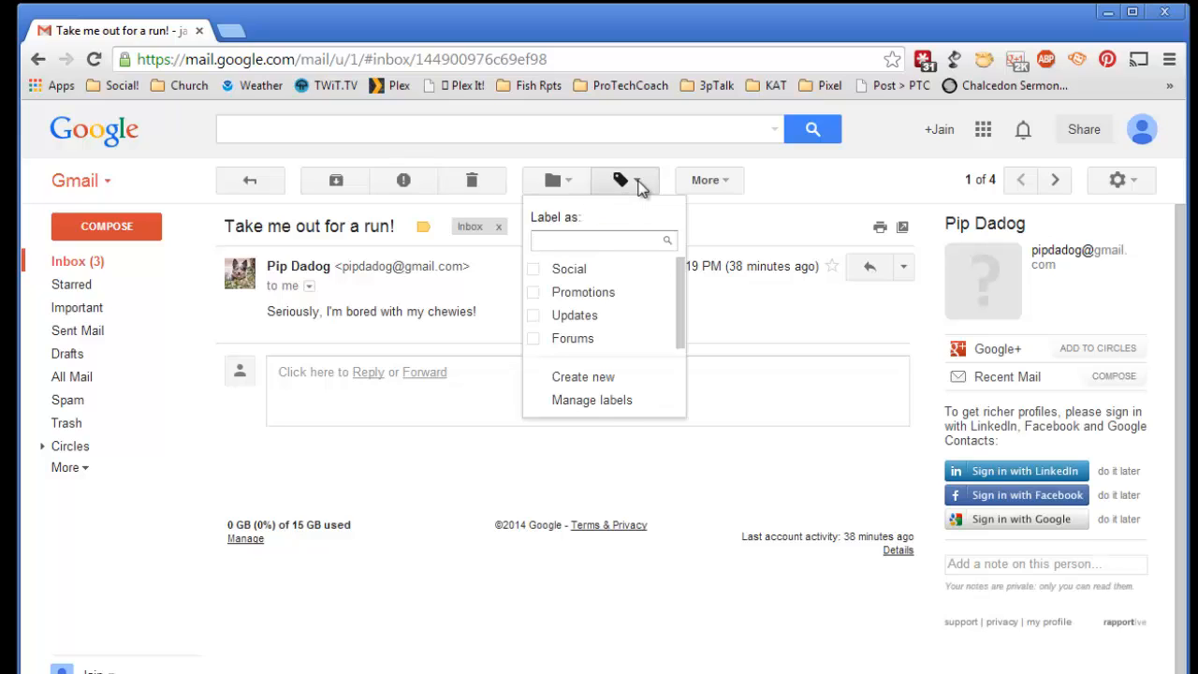
click(599, 384)
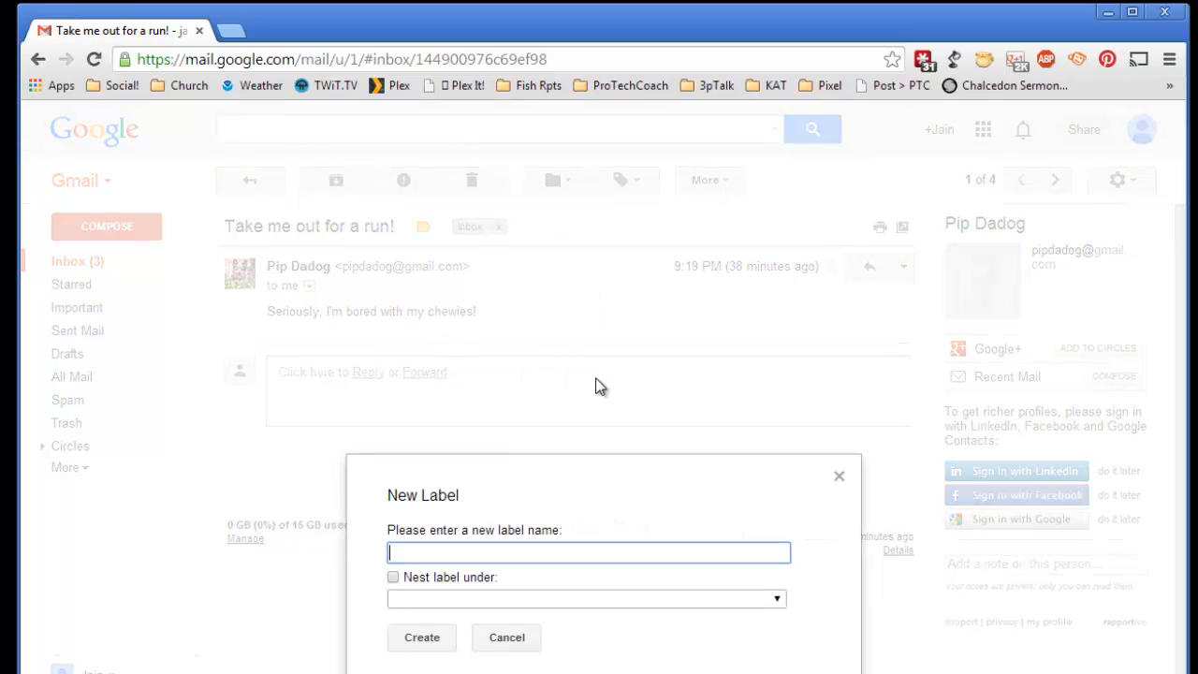
text(Play)
click(421, 637)
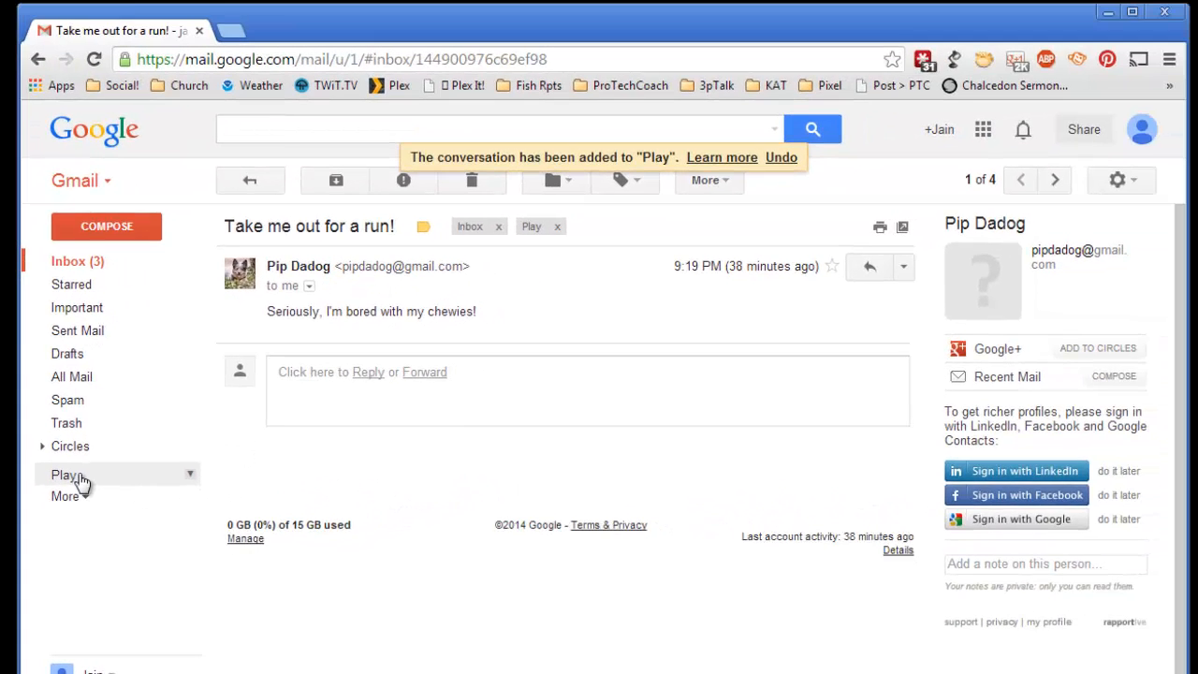
Check the Play label's message list and archive the "Take me out for a run!" message from the inbox.
click(97, 423)
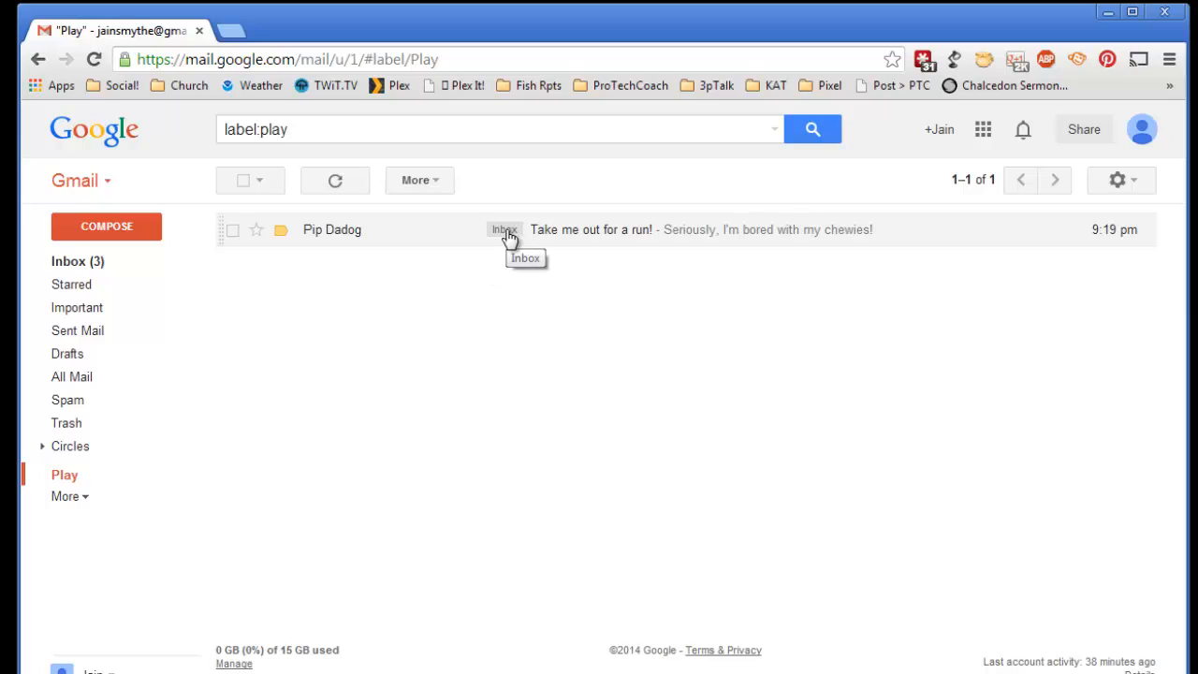
click(81, 264)
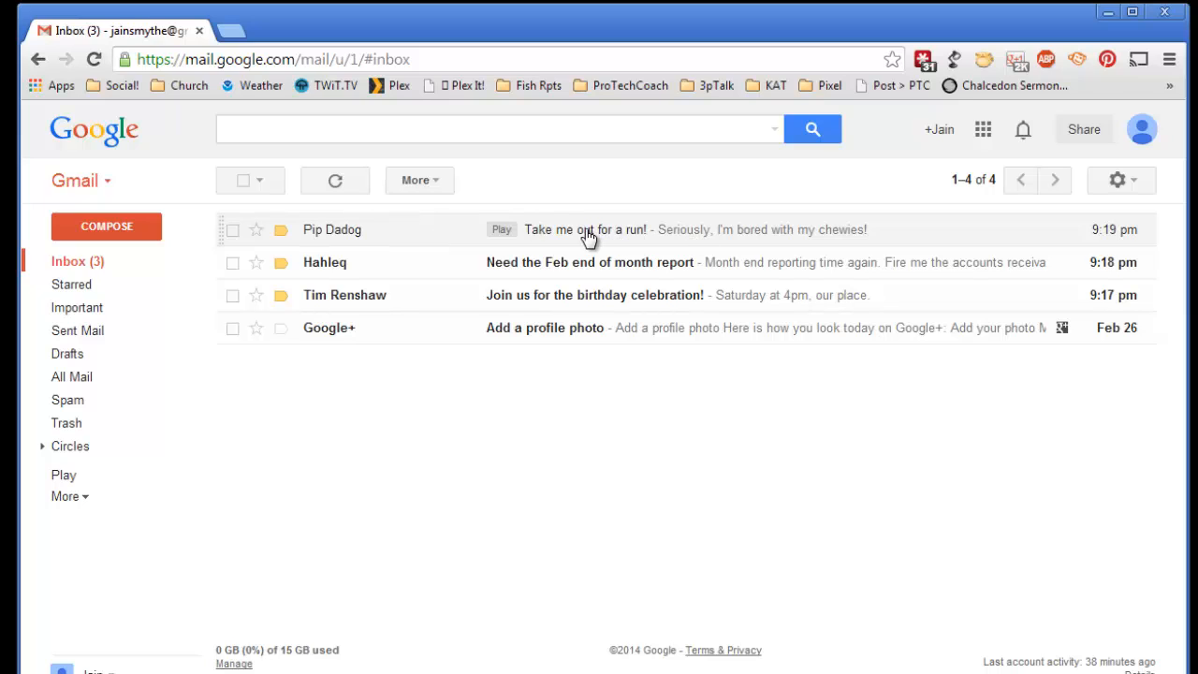
click(235, 234)
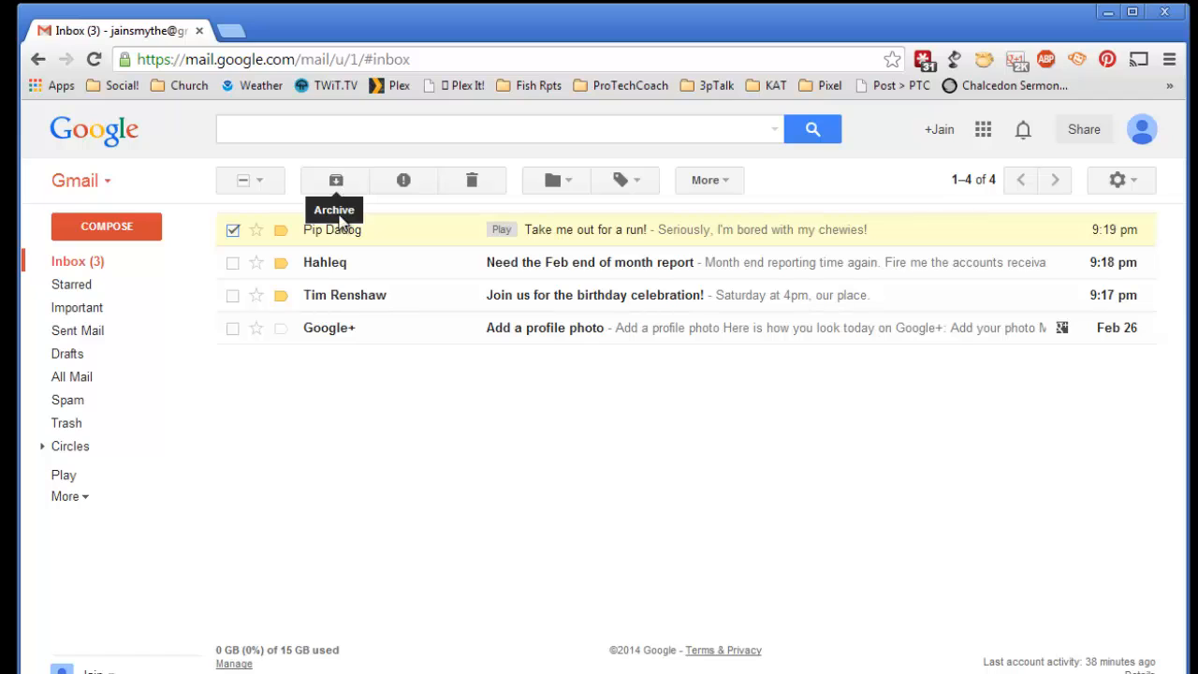
click(376, 236)
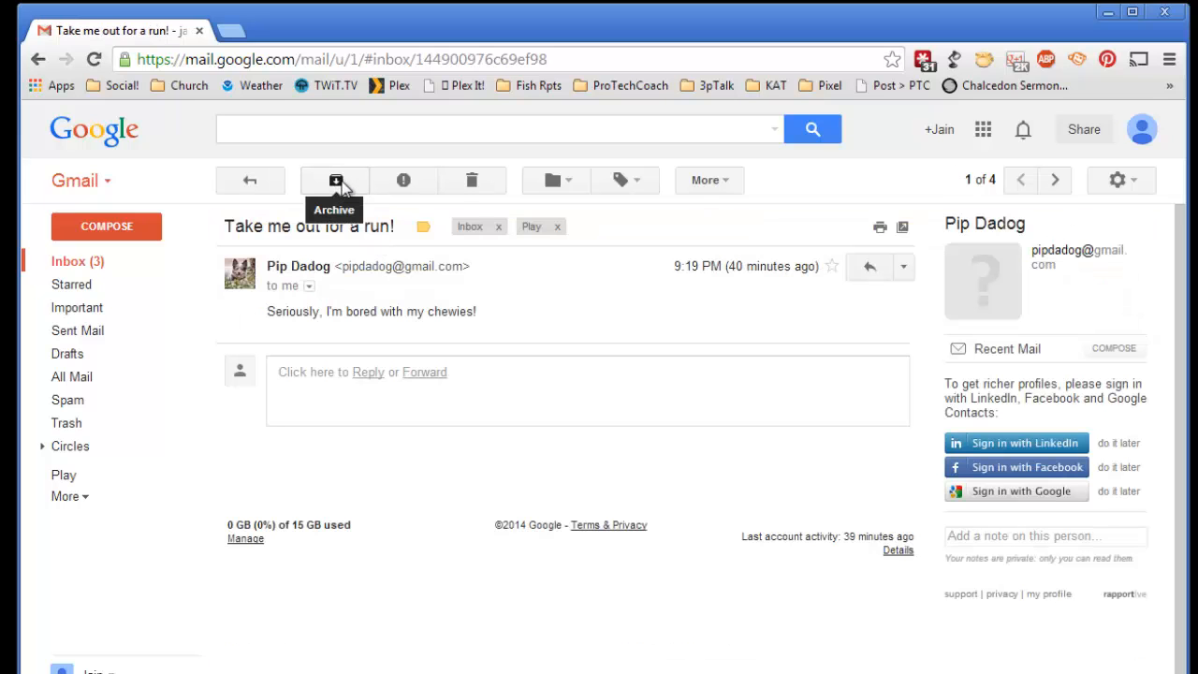
click(342, 186)
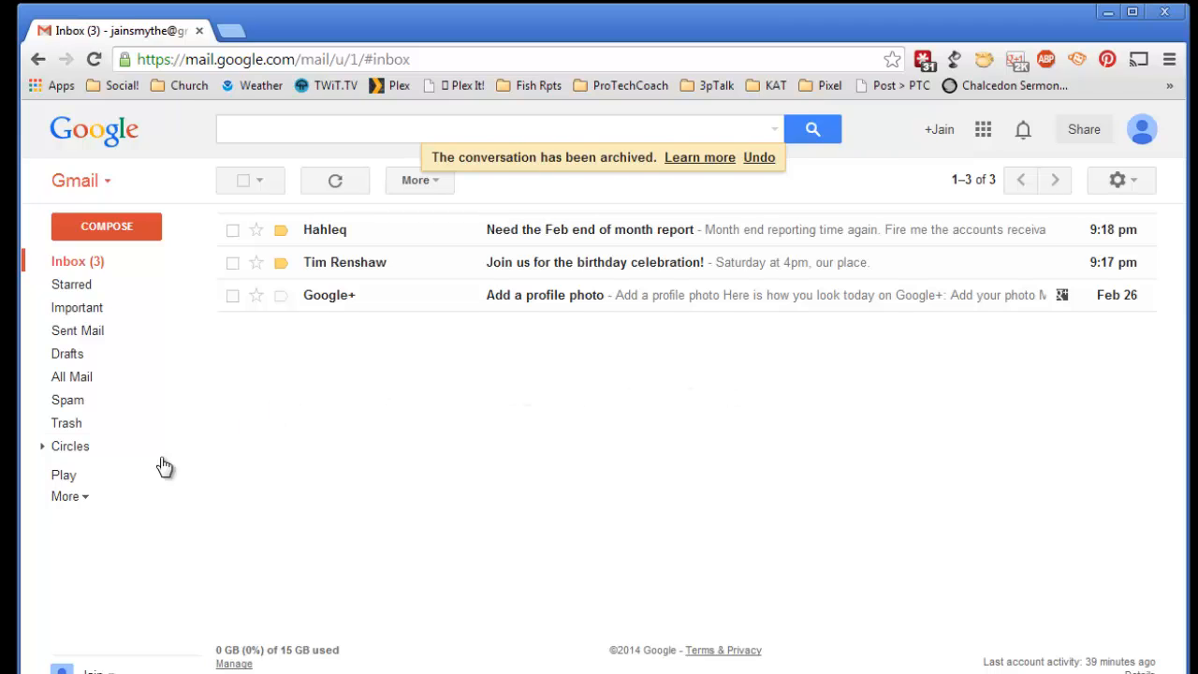
Check the archived message under the Play label and return to the inbox.
click(92, 475)
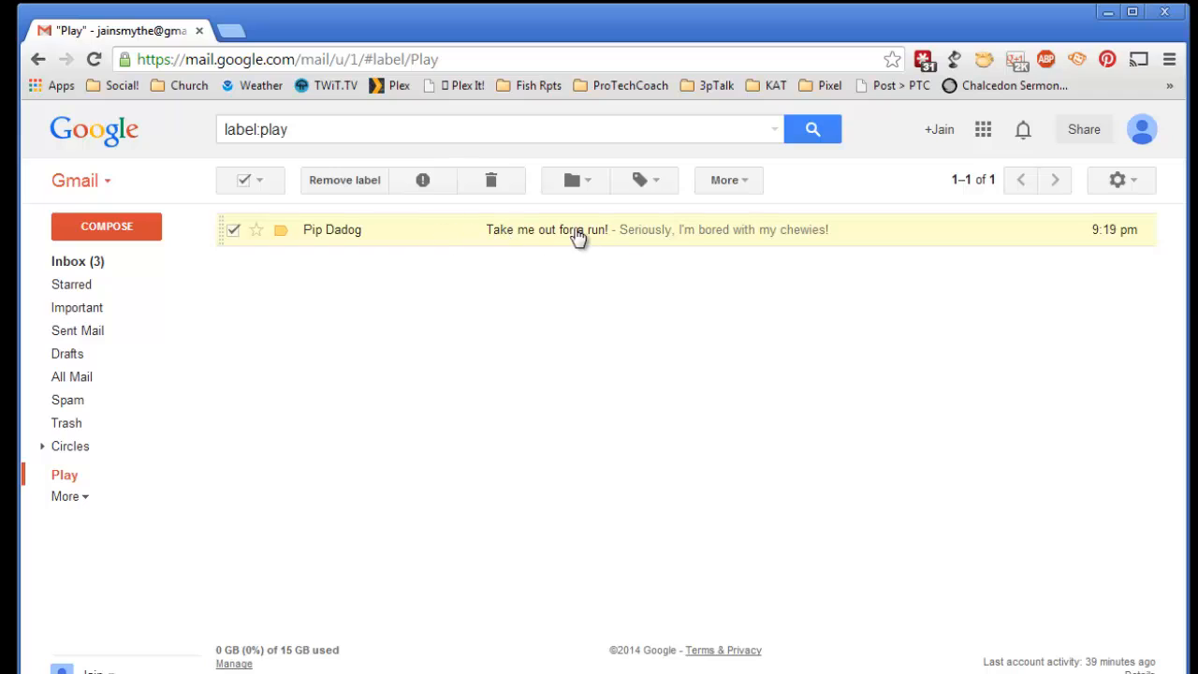
click(235, 232)
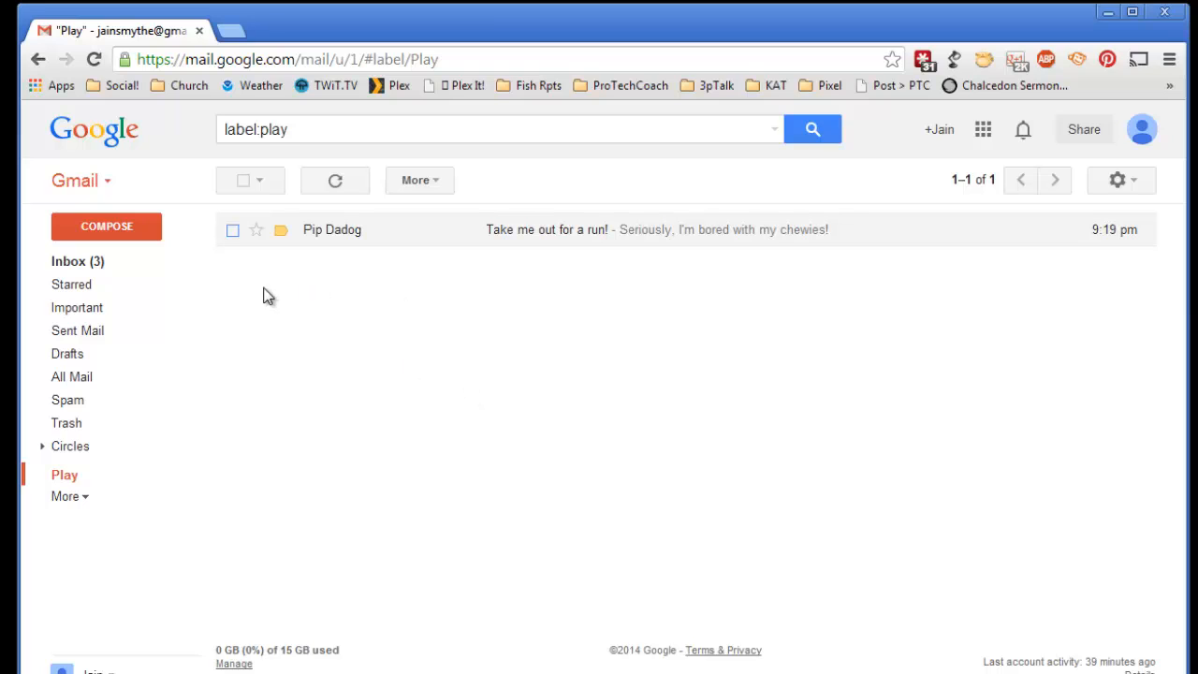
click(80, 265)
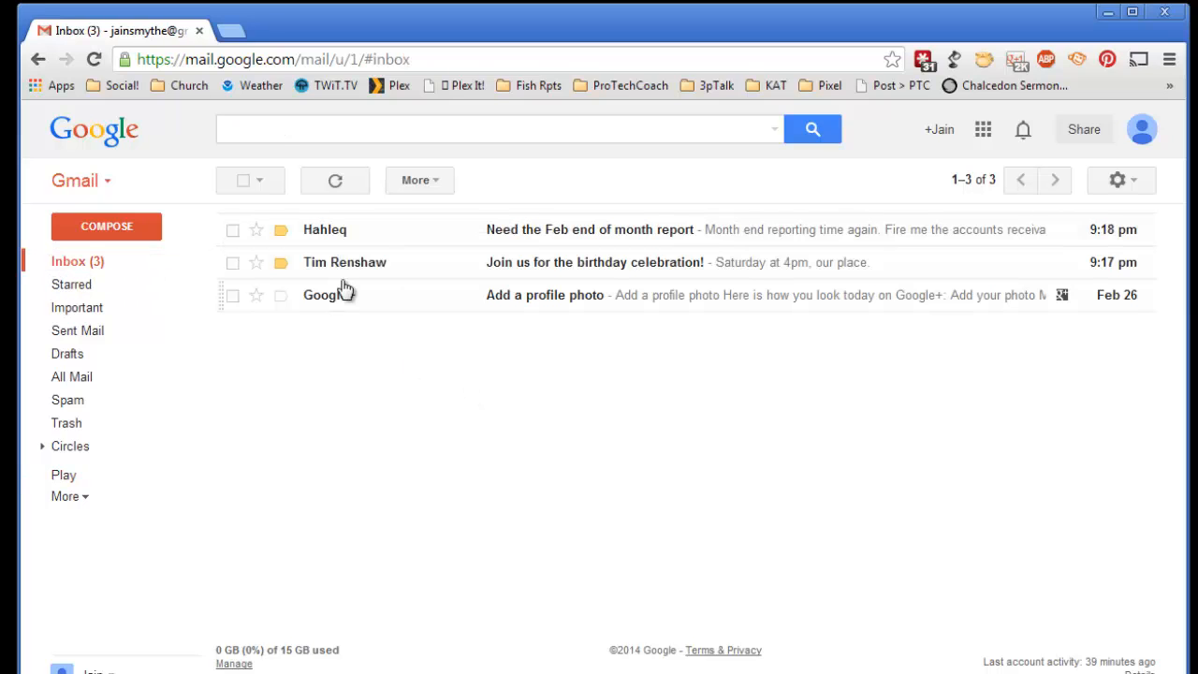
Apply a new label named Work to the "Need the Feb end of month report" message and return to the inbox.
click(588, 234)
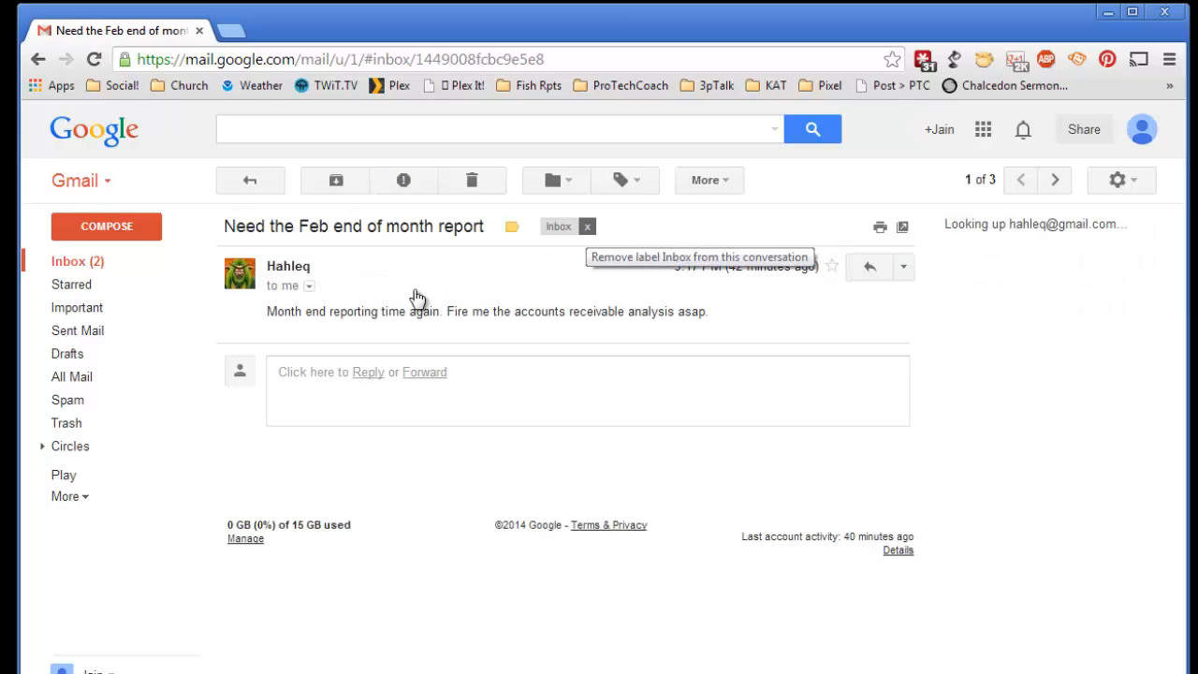
click(640, 180)
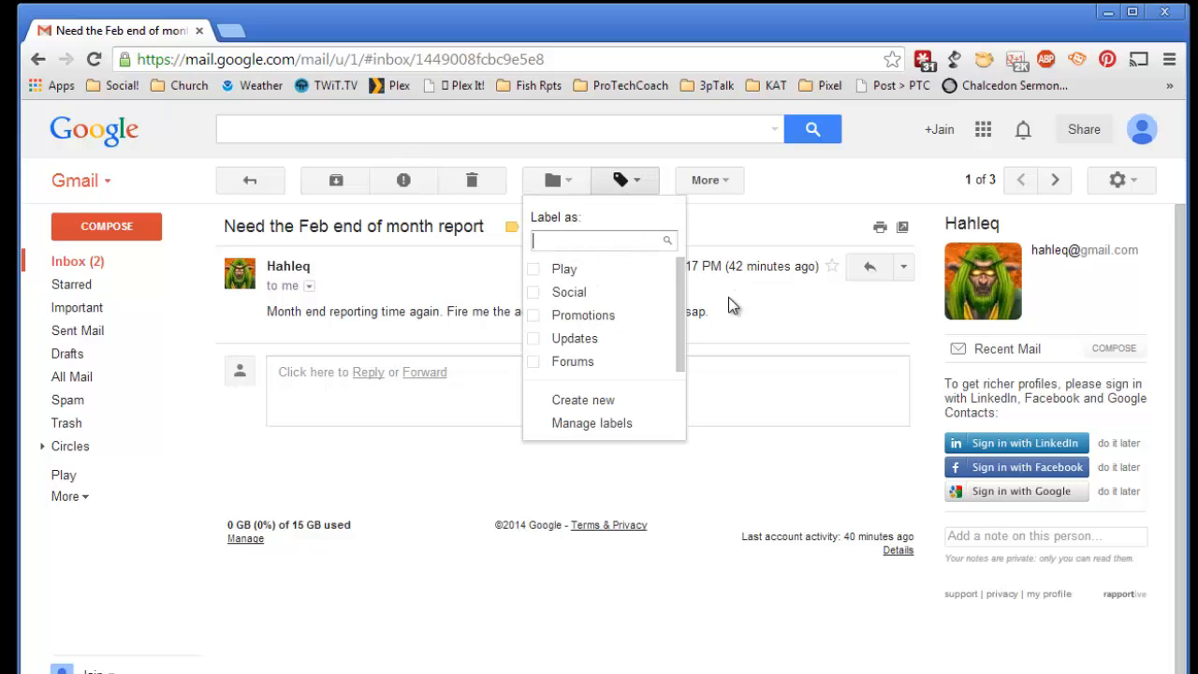
text(Work)
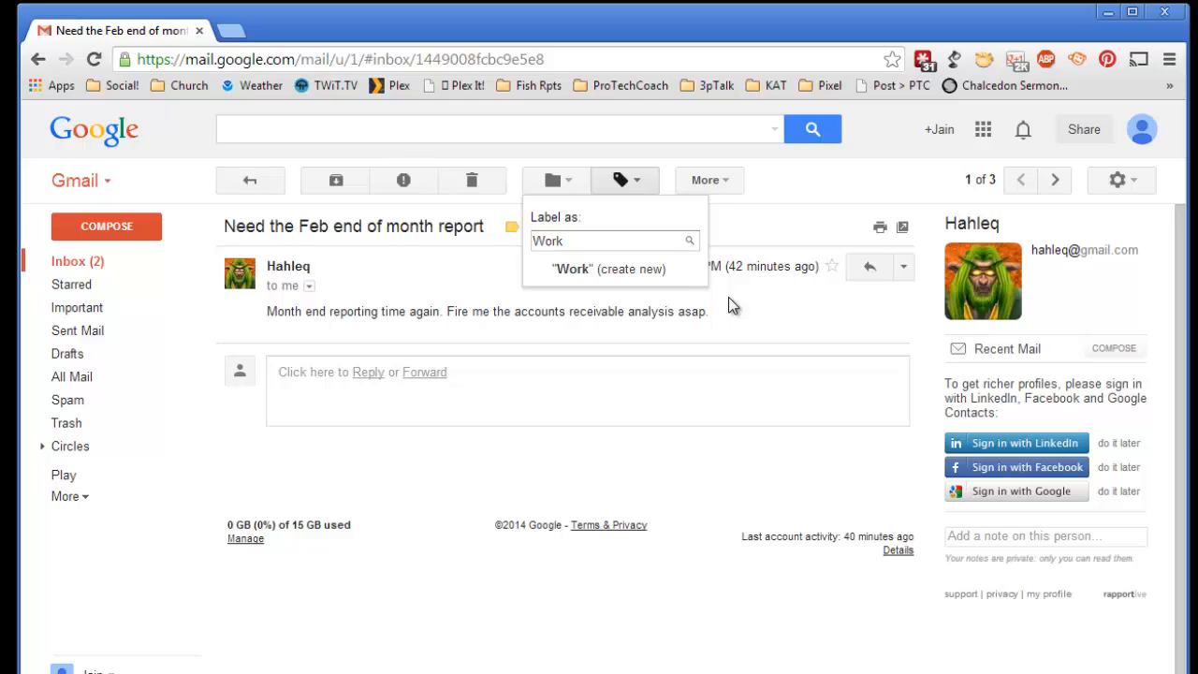
click(648, 273)
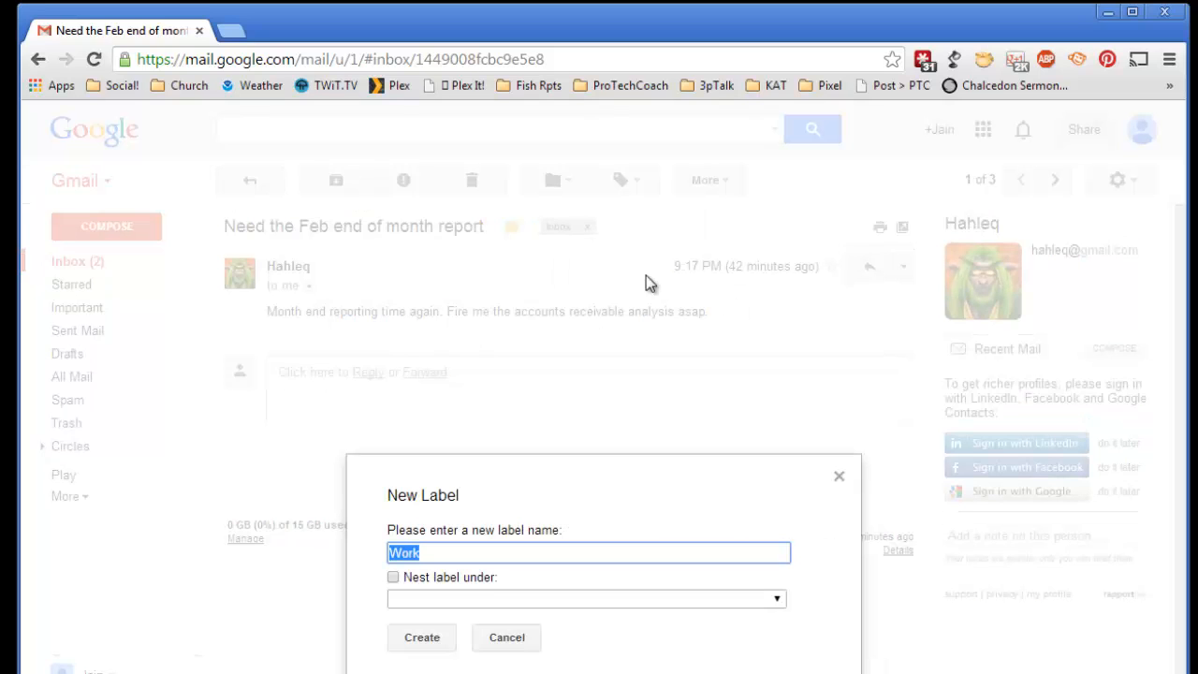
click(408, 643)
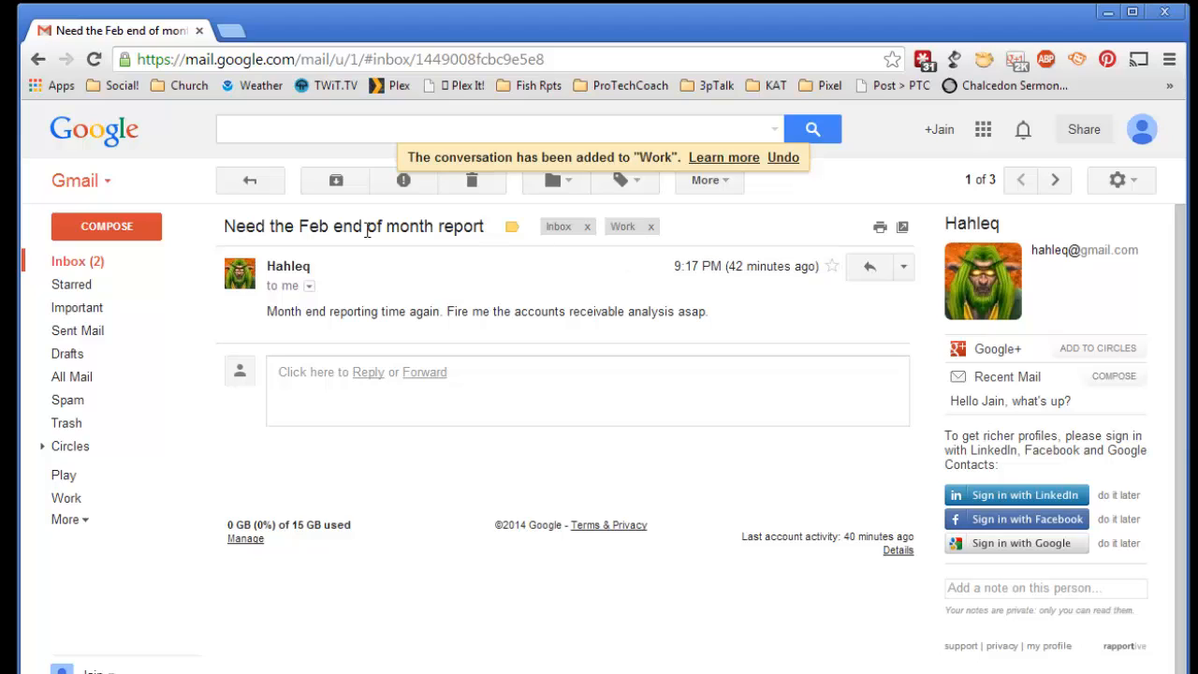
click(257, 187)
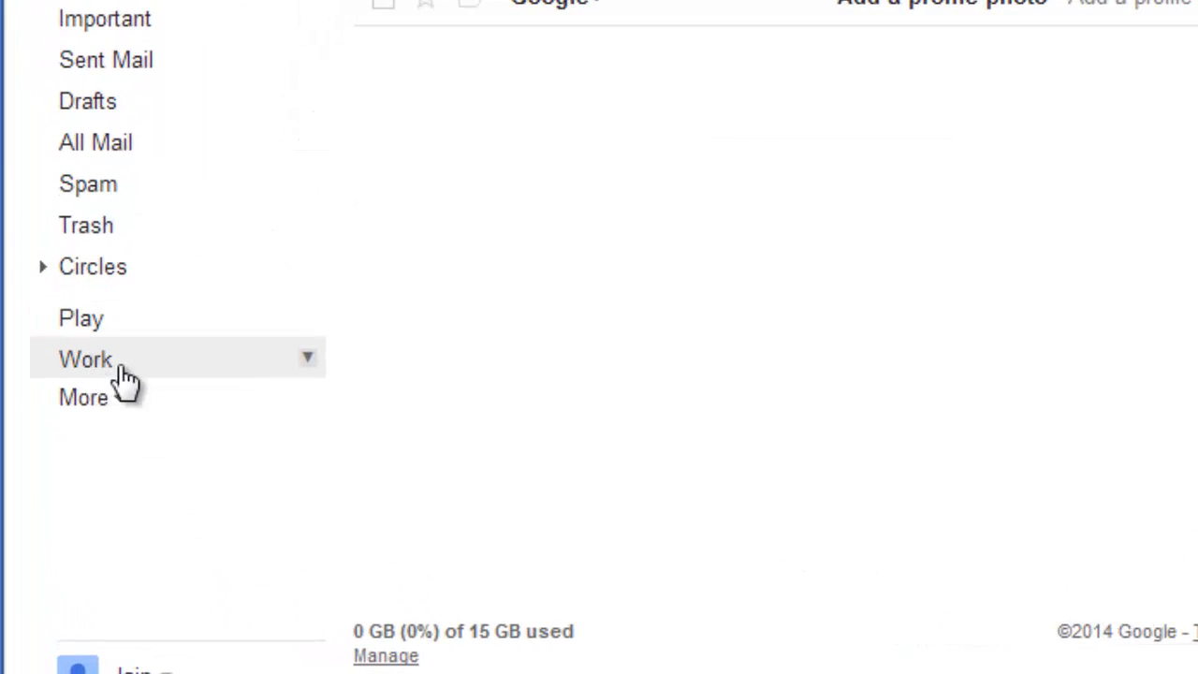
Set the Work label's color to the red-orange swatch RGB (251, 76, 47).
click(306, 357)
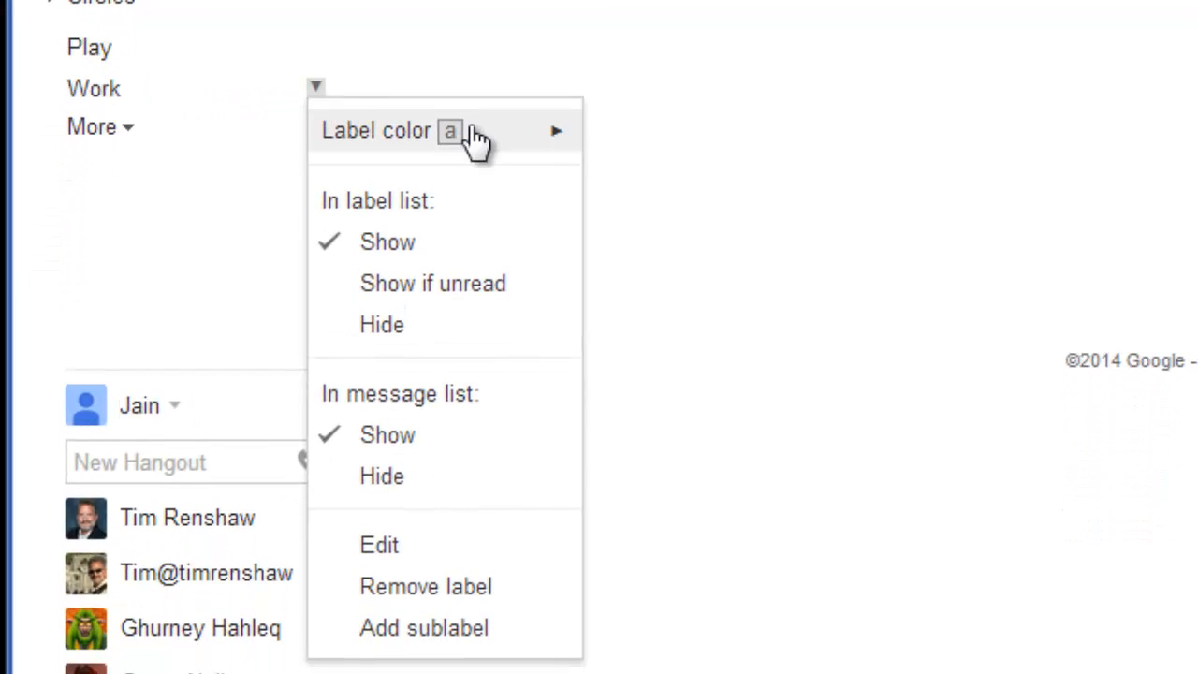
mouse_move(520, 195)
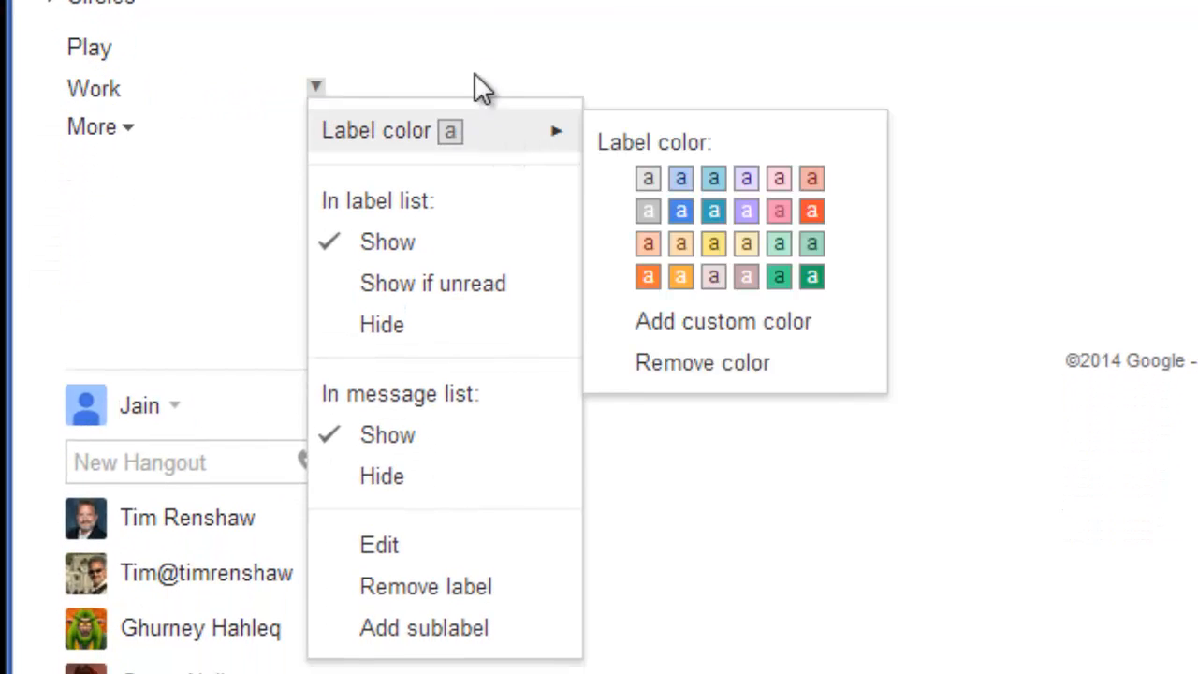
click(573, 22)
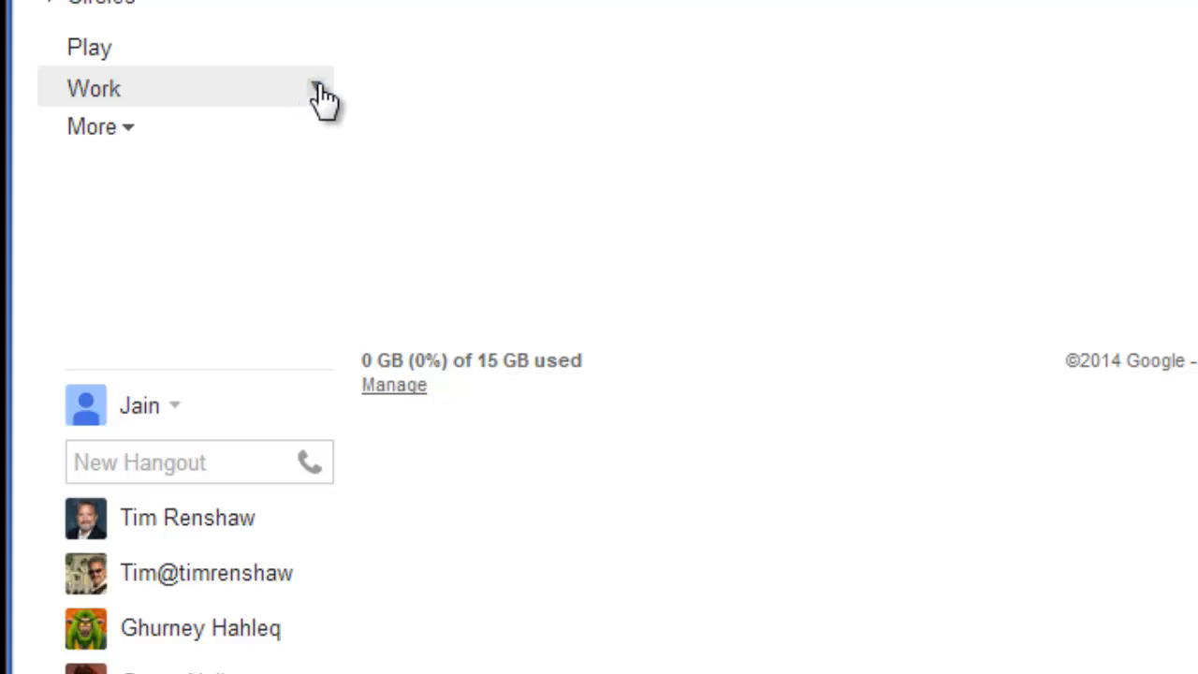
click(318, 94)
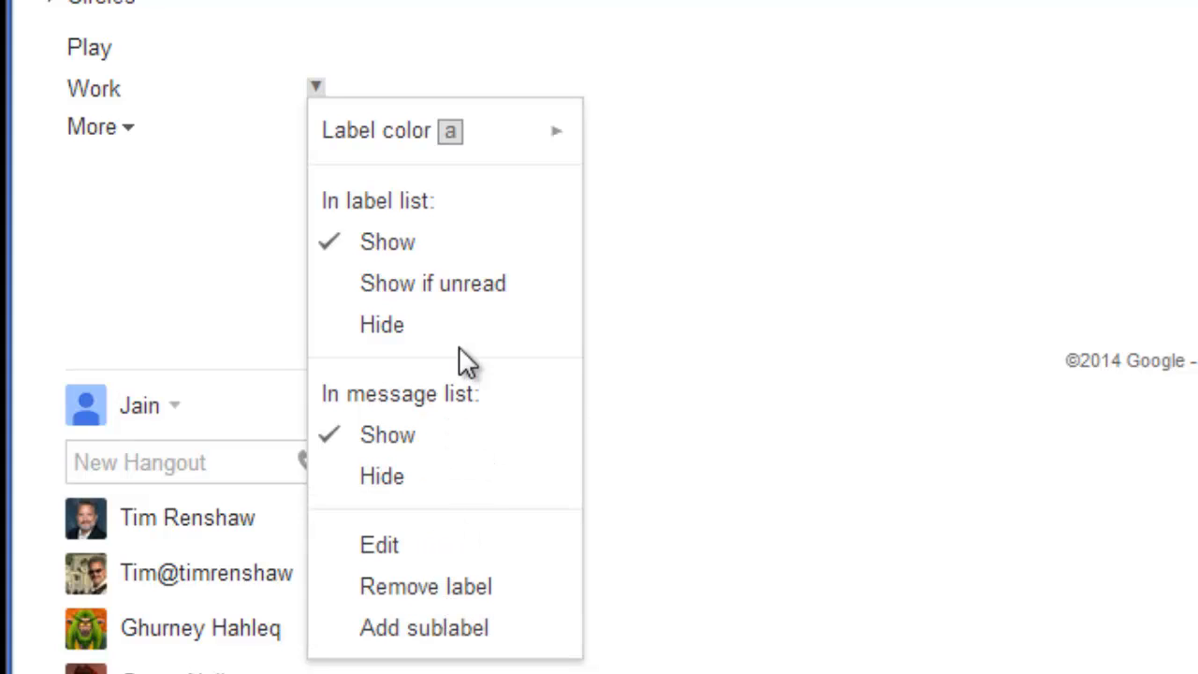
mouse_move(521, 155)
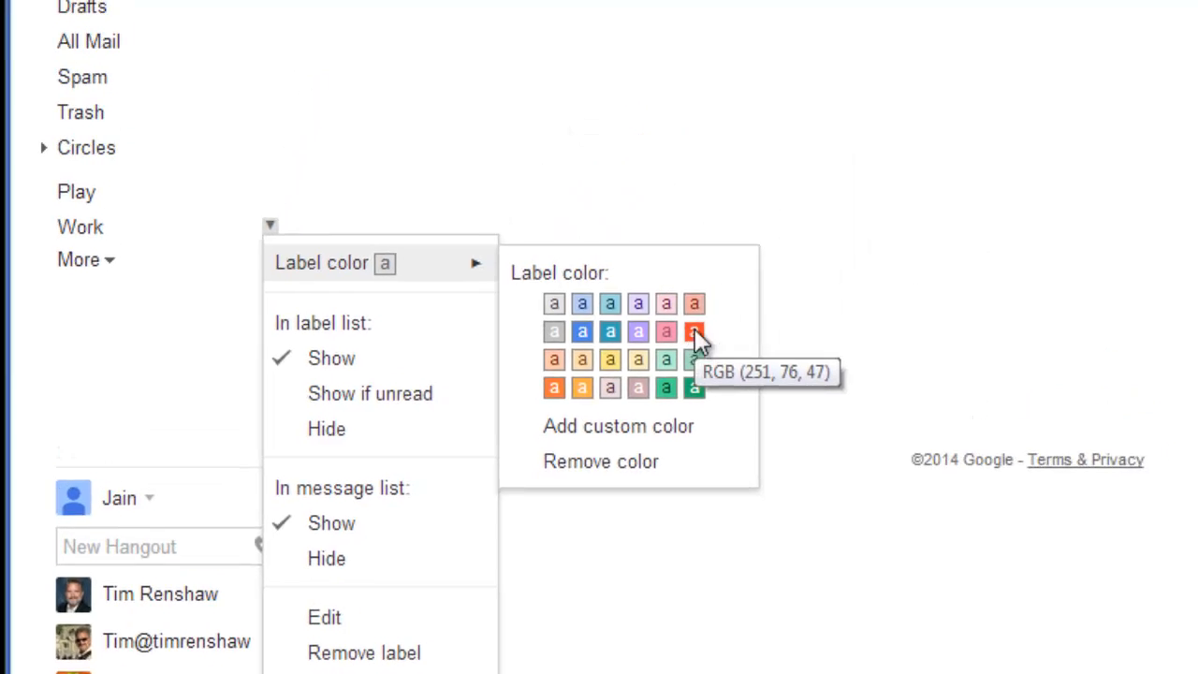
click(812, 214)
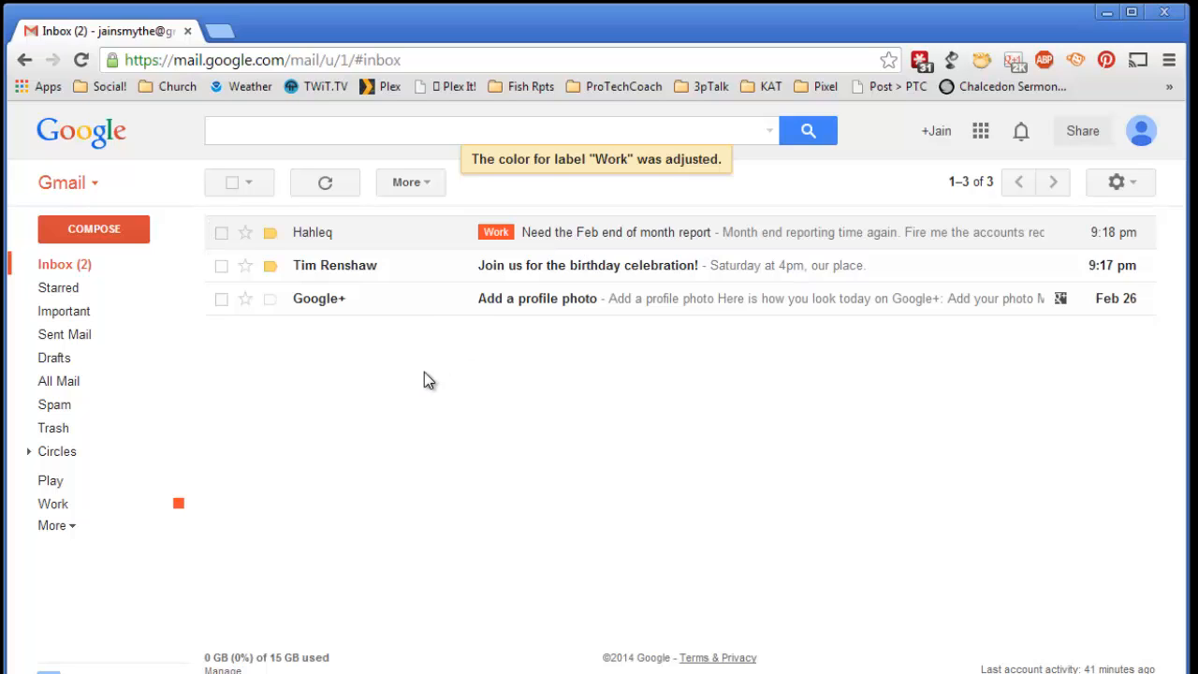
Open "Need the Feb end of month report" under the Work label, remove its Inbox label to archive it, and return to the inbox.
click(49, 505)
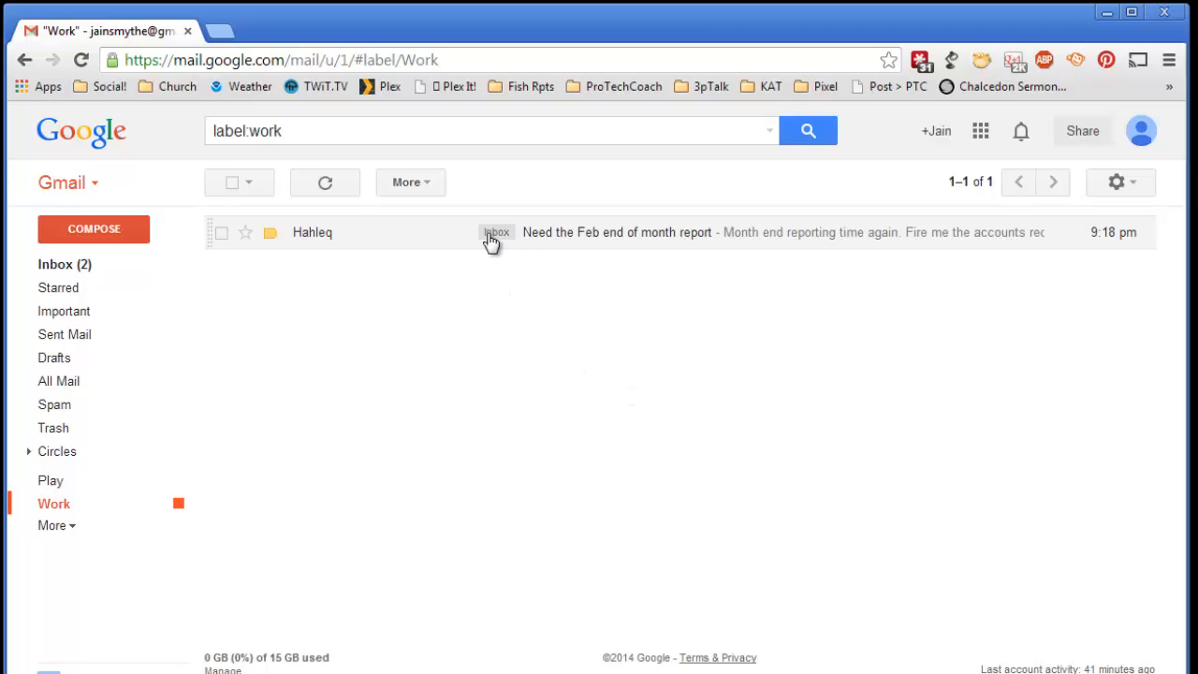
click(570, 240)
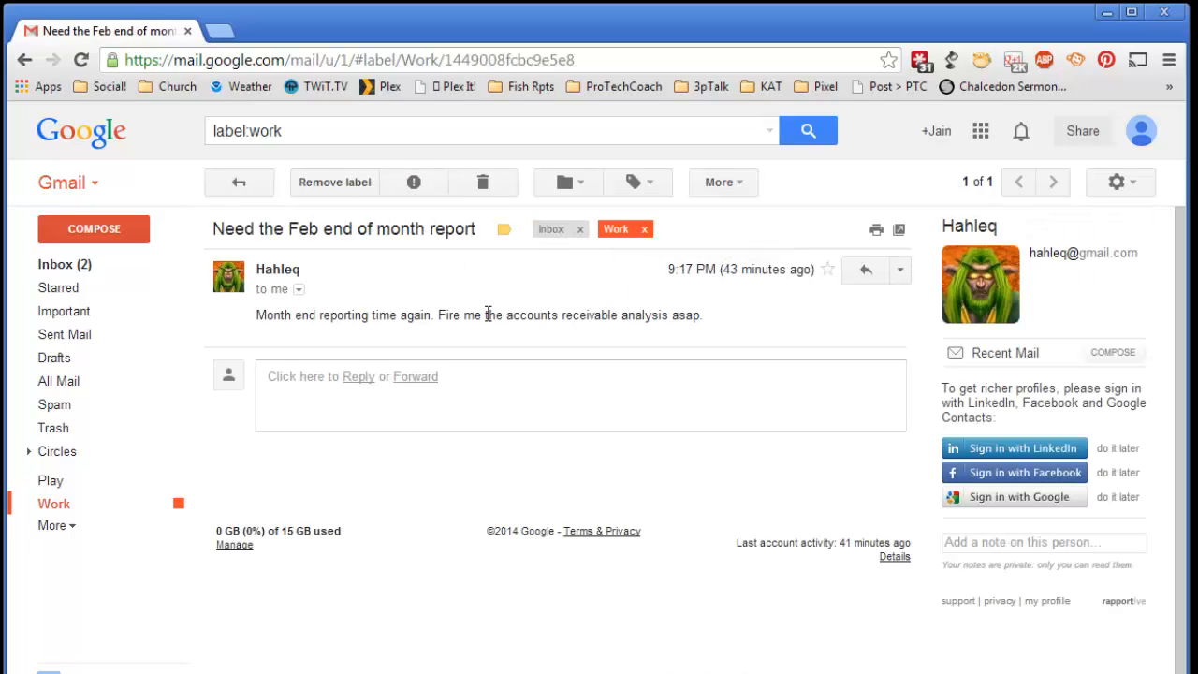
click(580, 231)
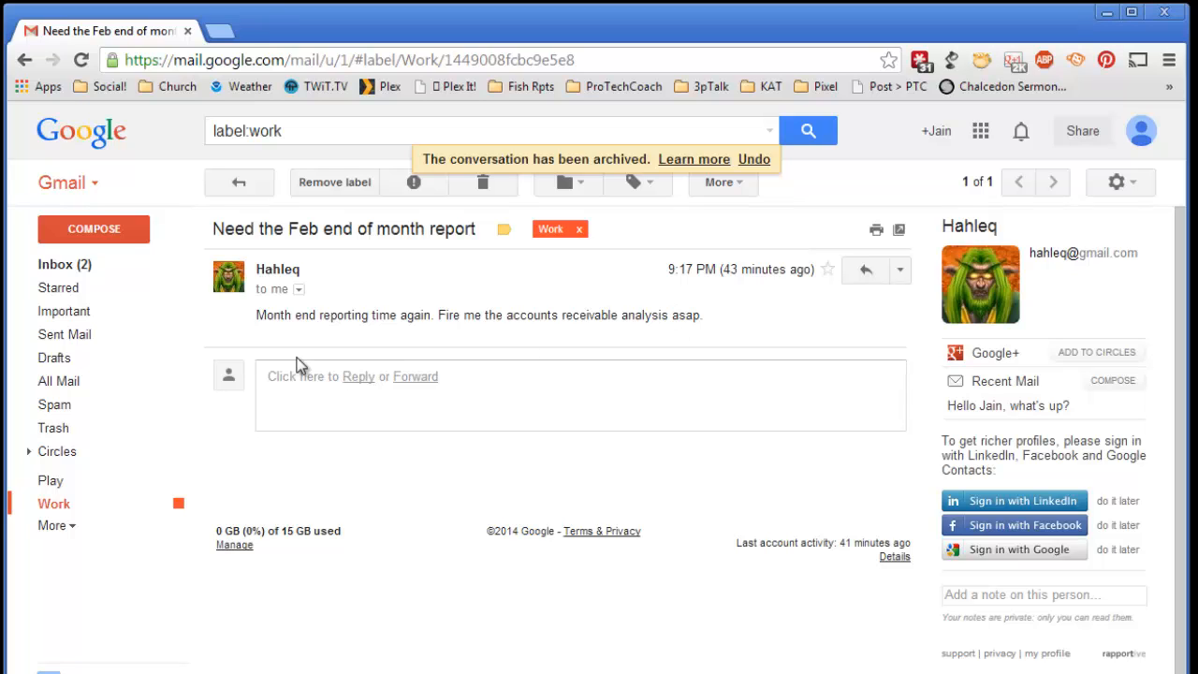
click(58, 266)
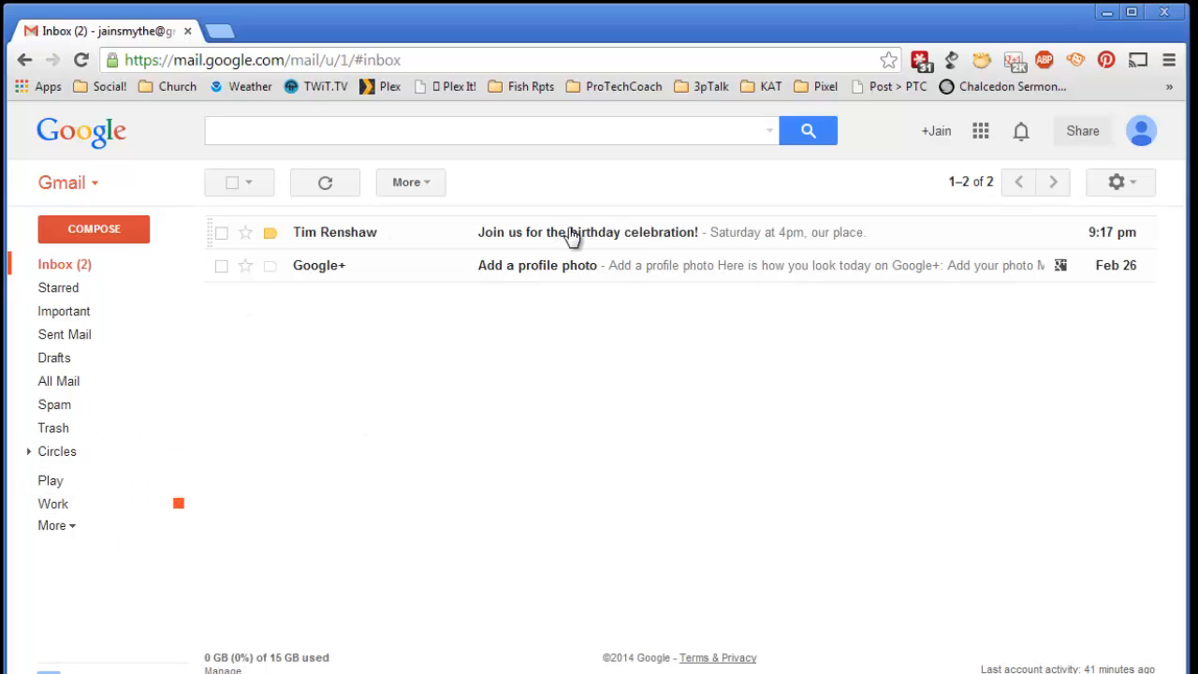
Open the "Join us for the birthday celebration!" message and apply a new label named Family to it.
click(599, 238)
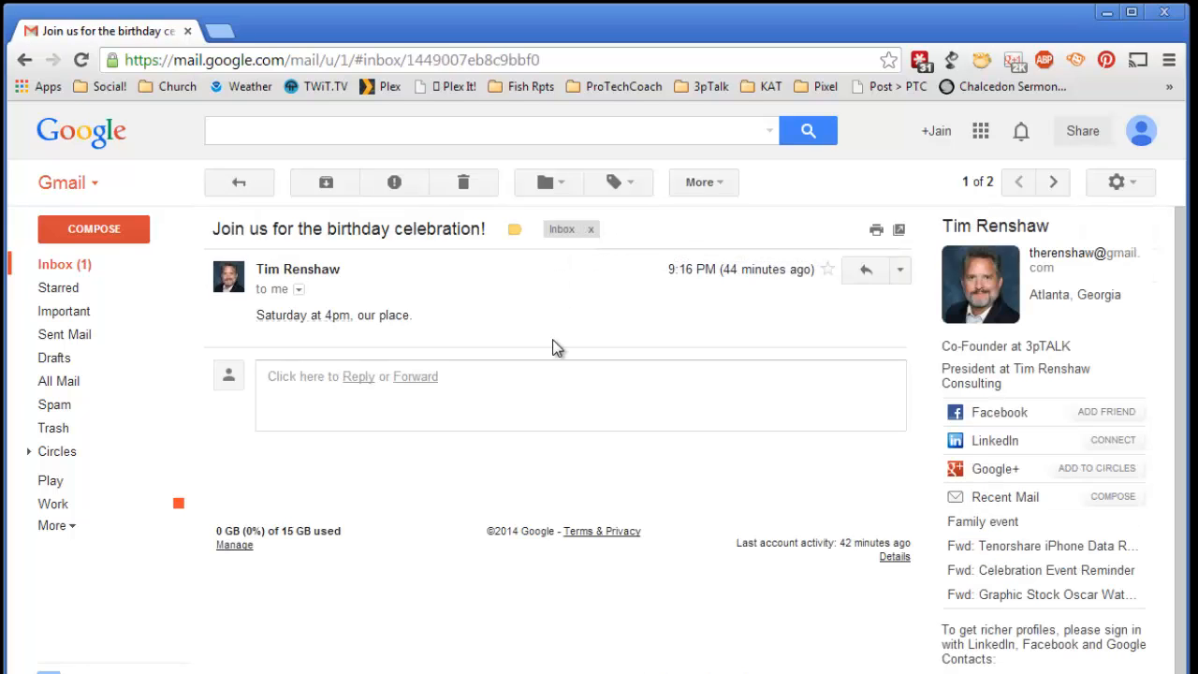
click(630, 191)
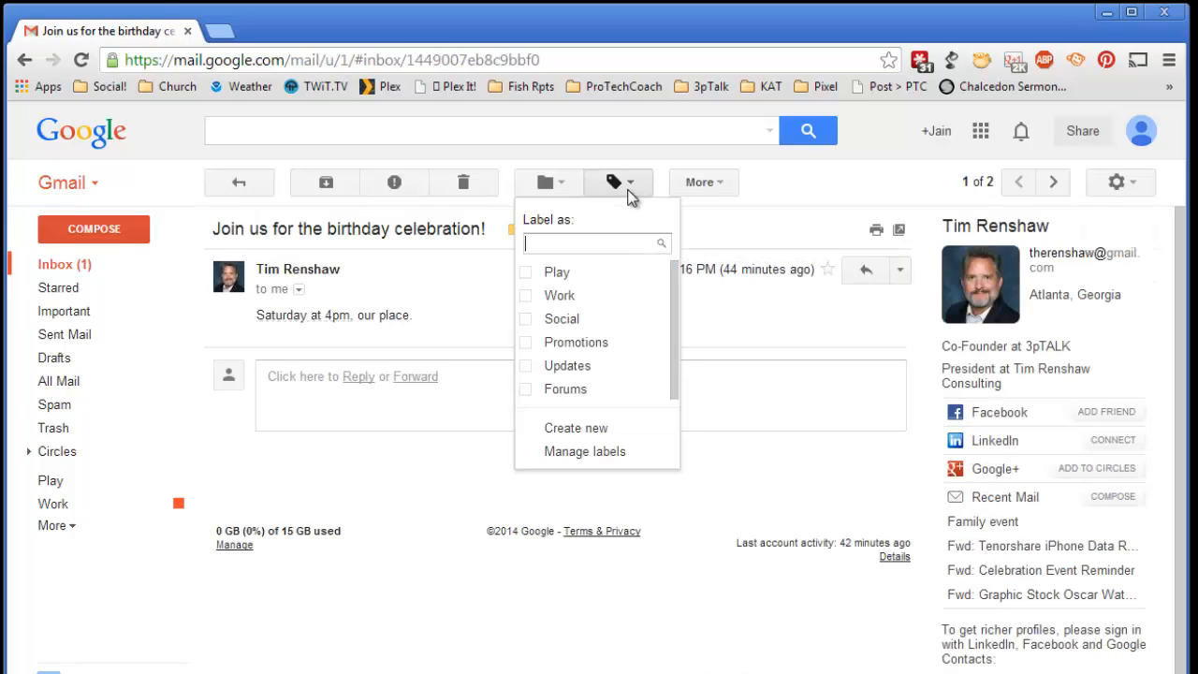
click(592, 433)
text(Family)
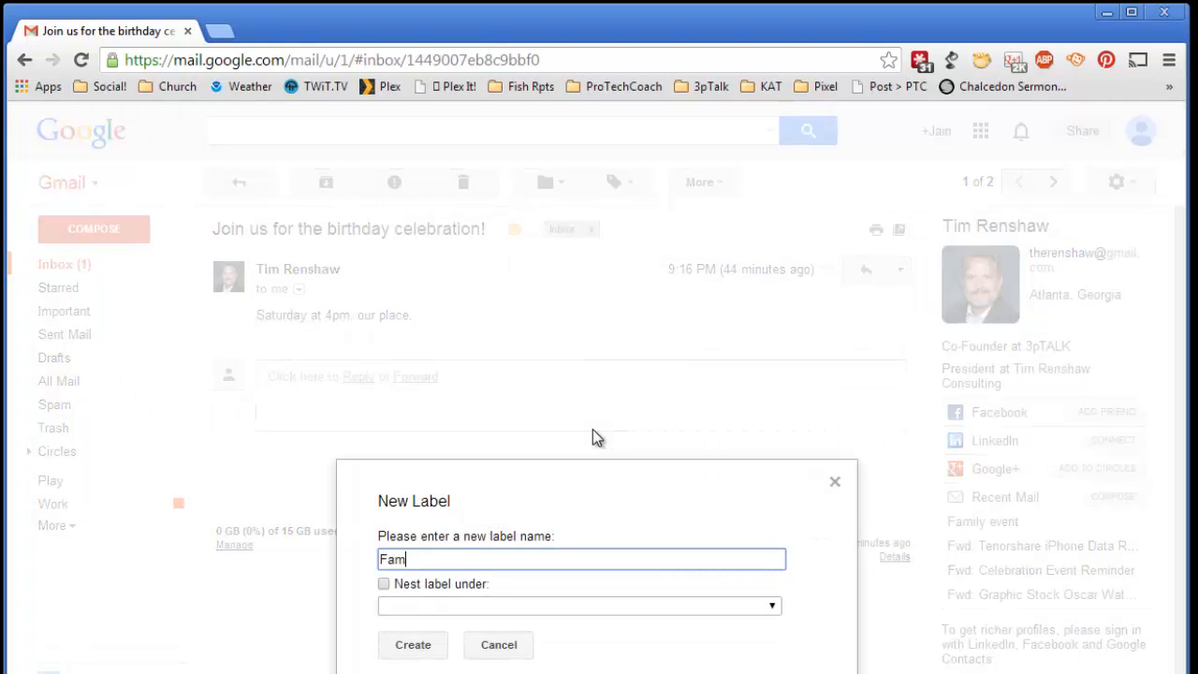
click(428, 645)
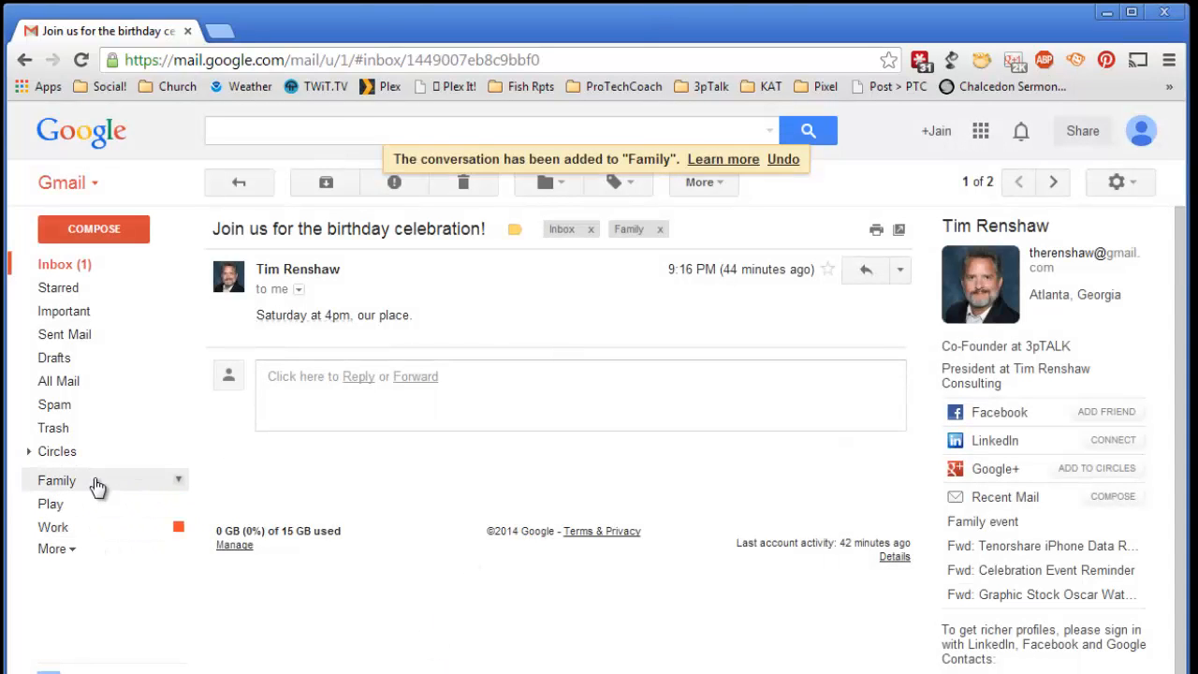
Set the Family label's color to the dark green swatch.
click(177, 481)
mouse_move(260, 516)
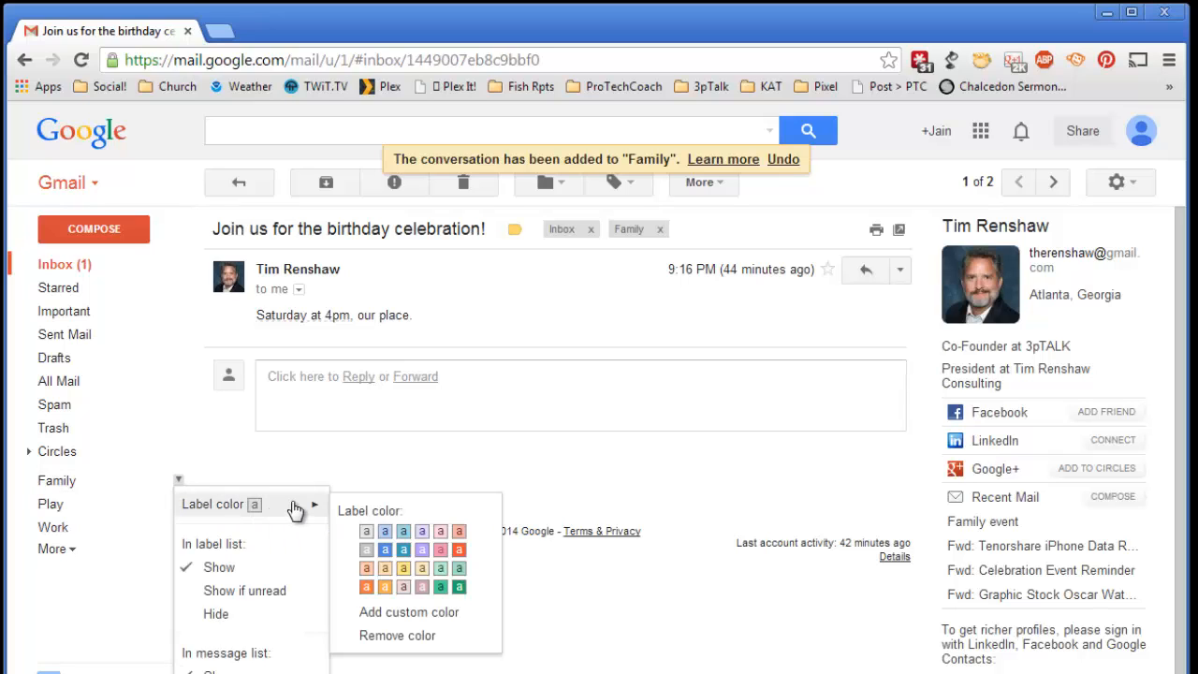
click(459, 588)
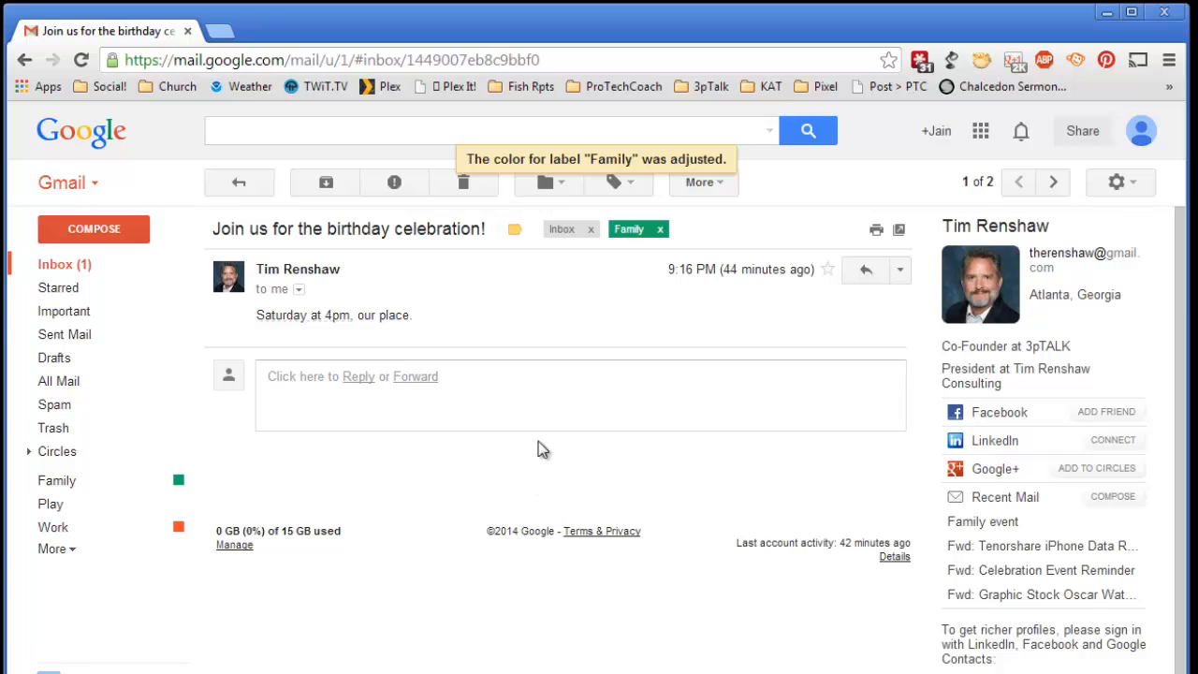
Archive the birthday celebration message and delete the "Add a profile photo" message to empty the inbox.
click(326, 183)
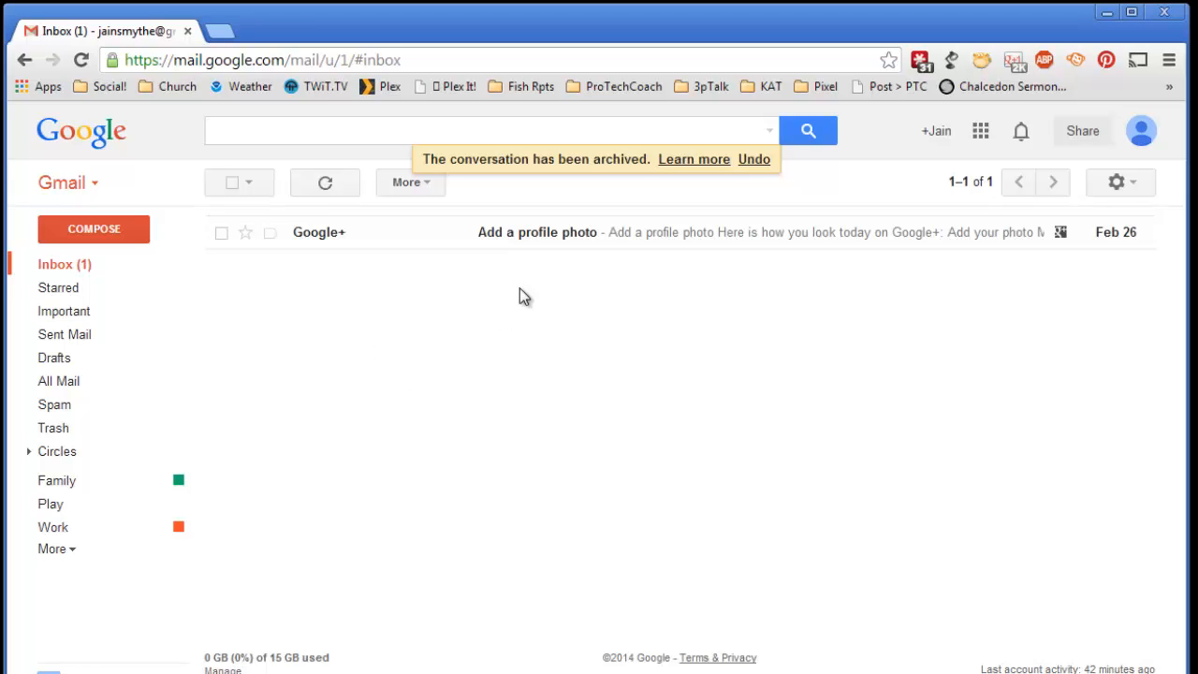
click(539, 240)
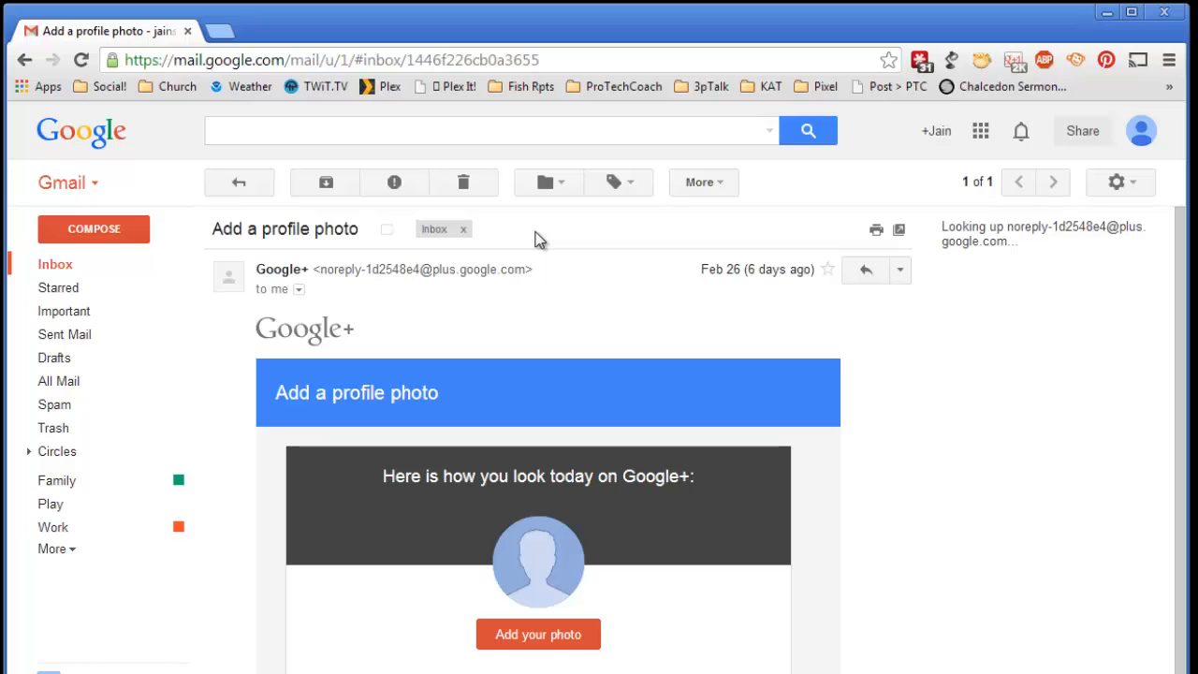
click(468, 182)
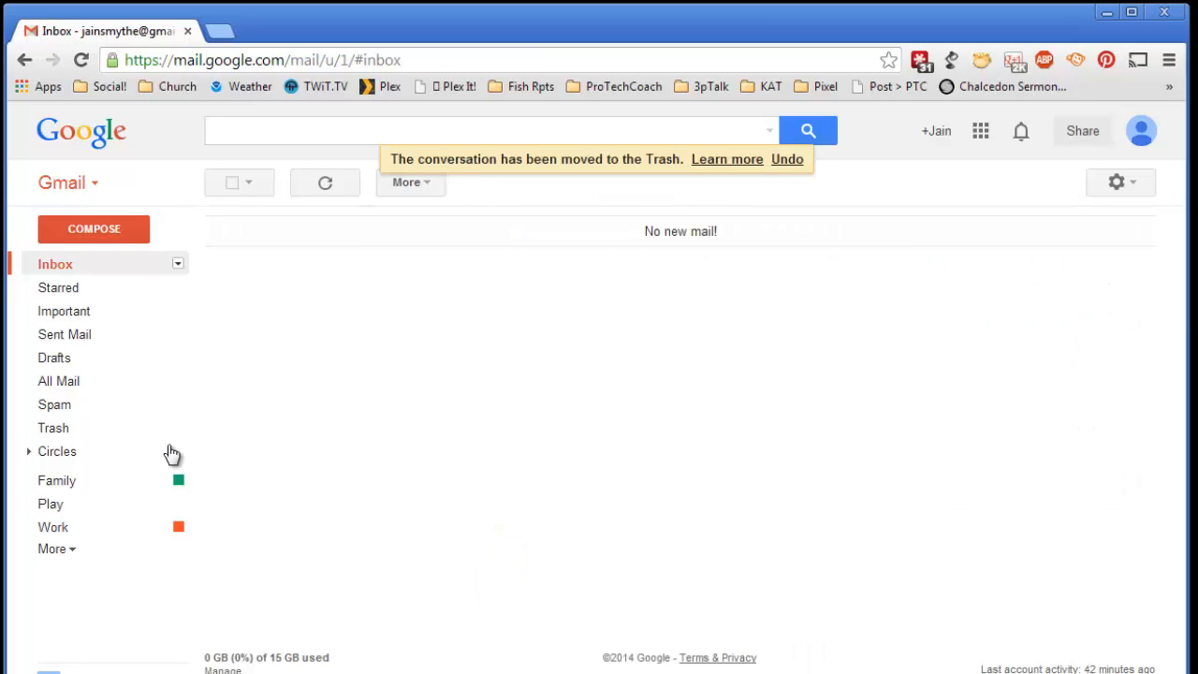
Open the "Join us for the birthday celebration!" message under the Family label and show its label choices.
click(75, 430)
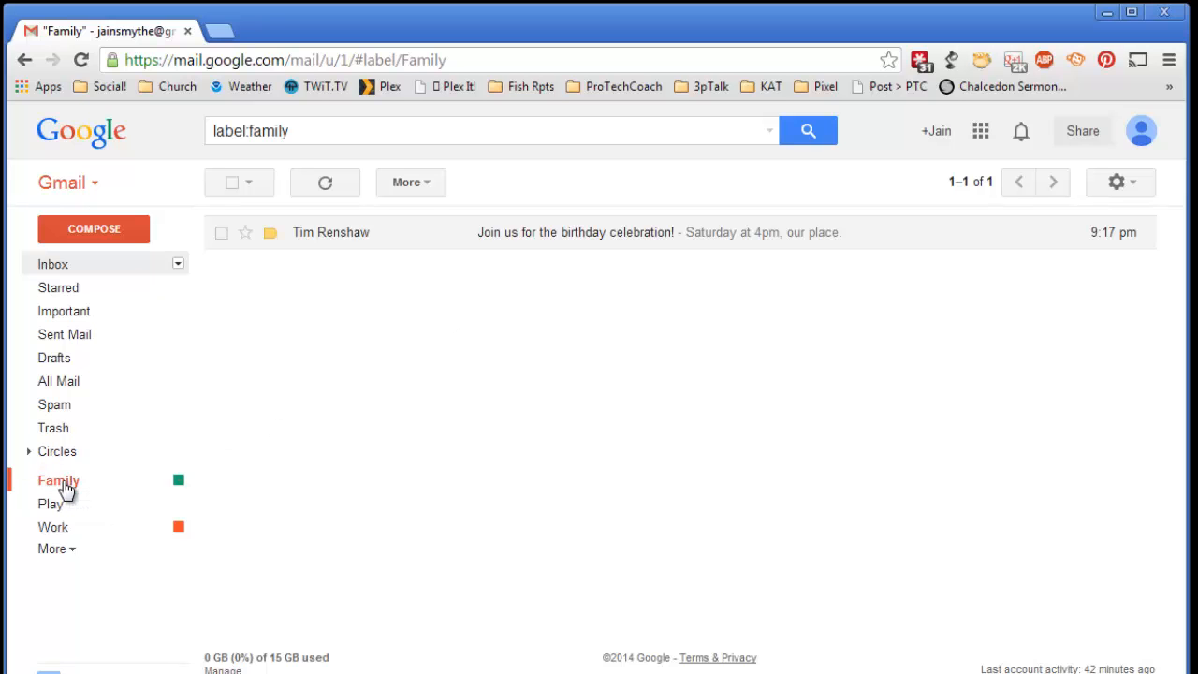
click(556, 234)
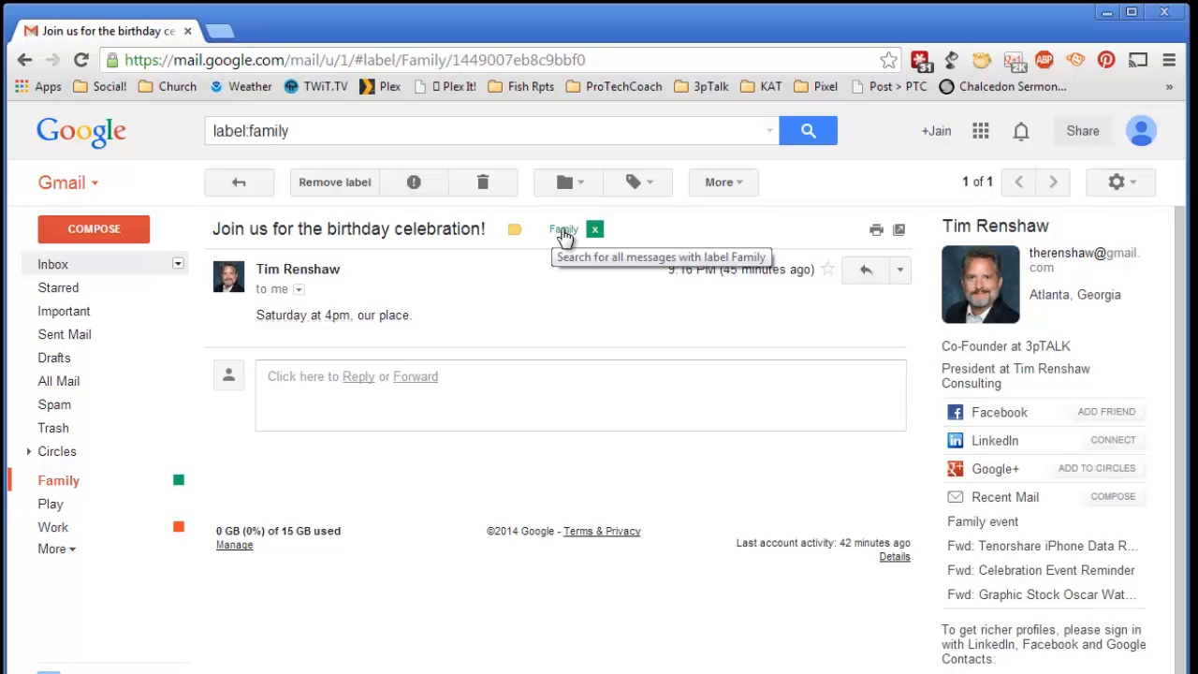
click(654, 189)
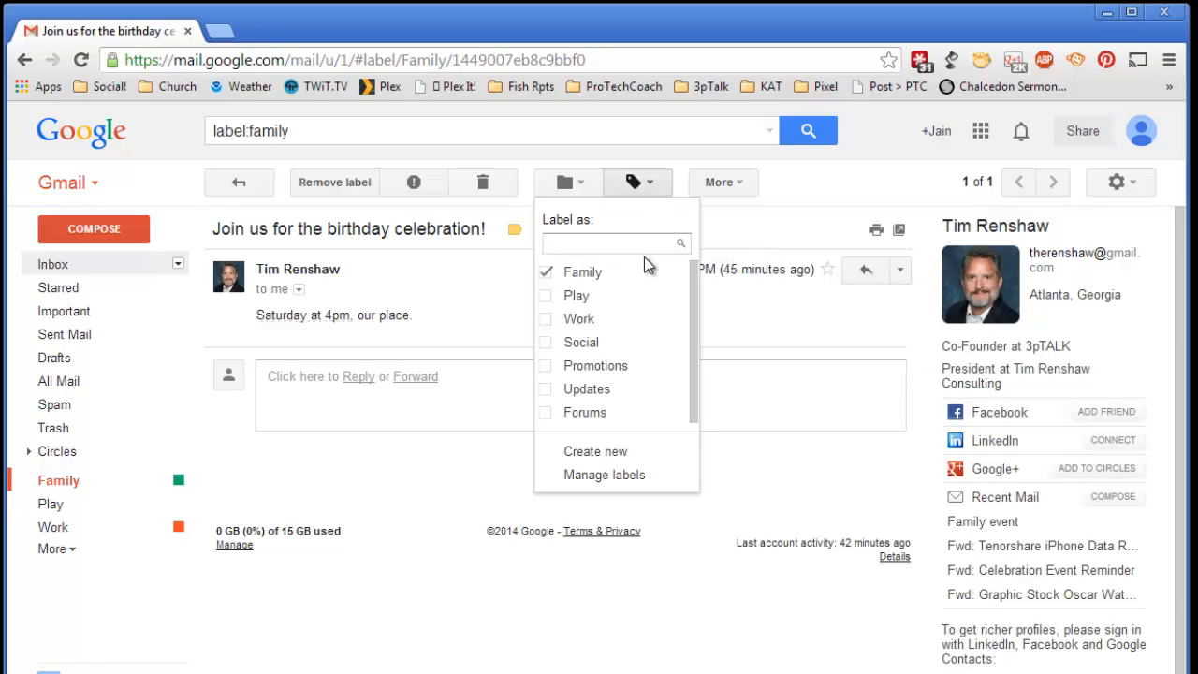
Try selecting Play, Social, Promotions and Updates as additional labels for the birthday message, and clear these selections again.
click(545, 297)
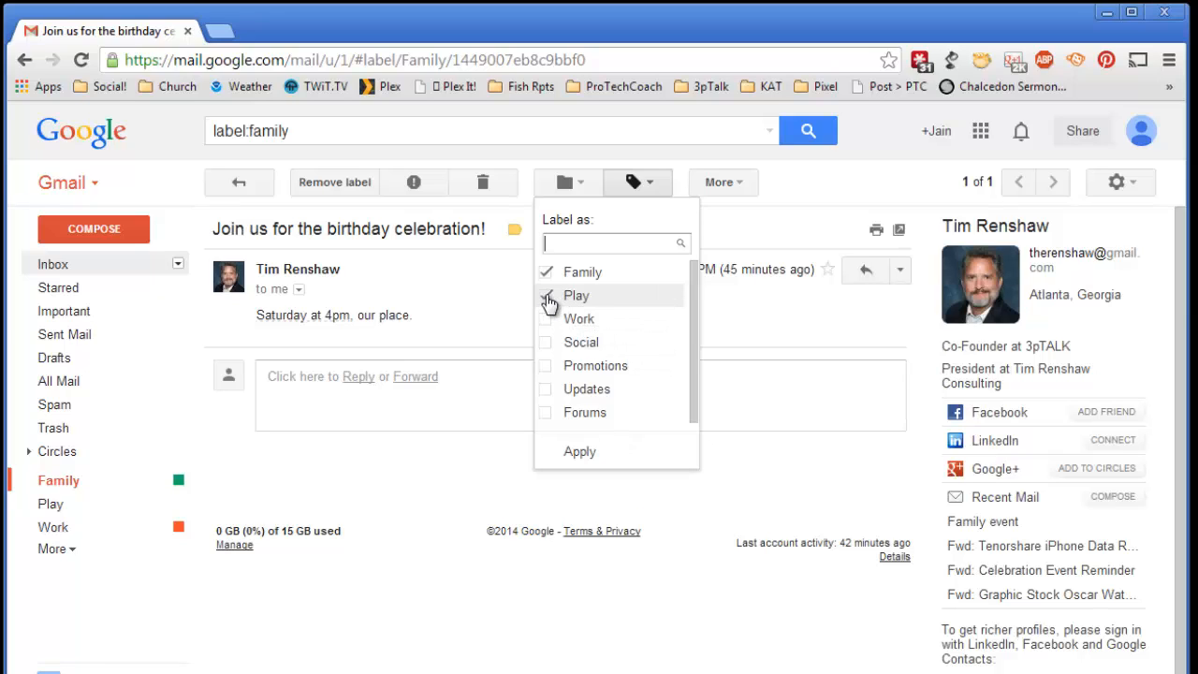
click(548, 299)
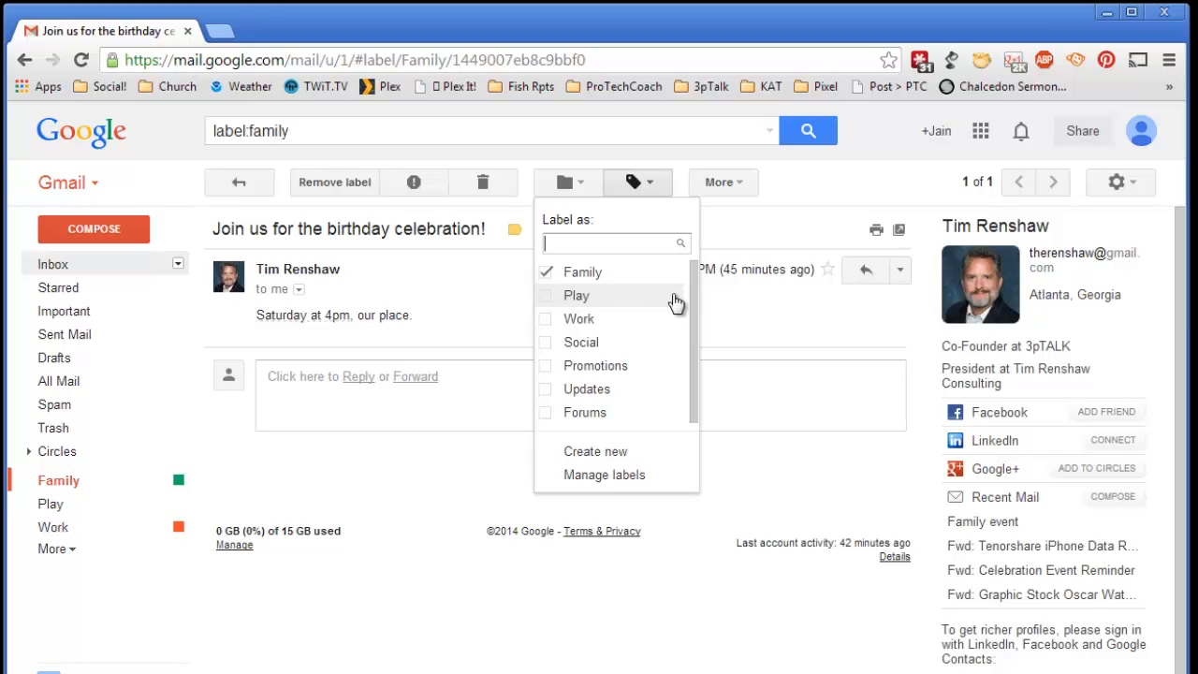
click(546, 300)
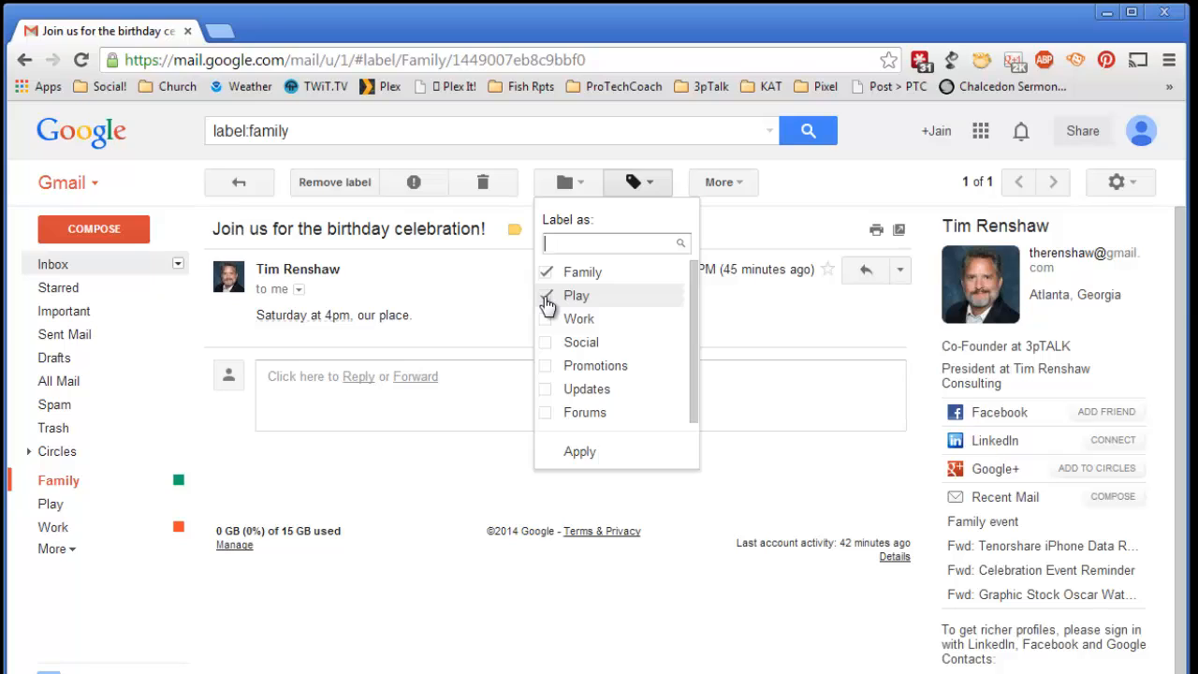
click(547, 370)
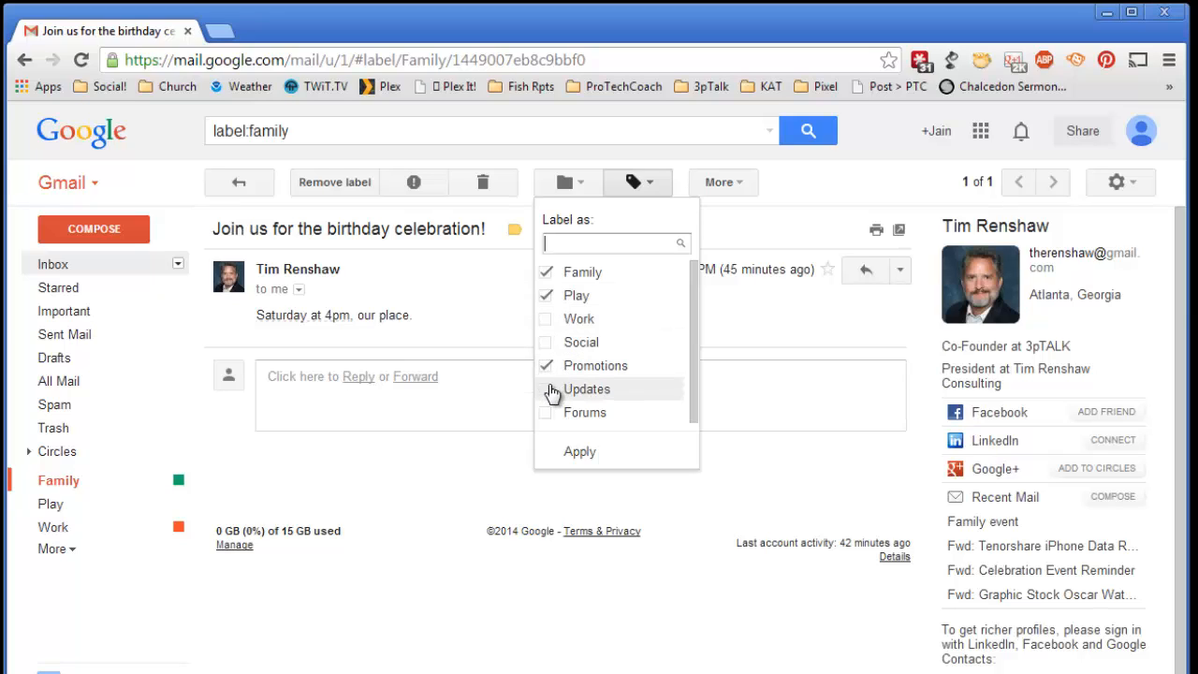
click(549, 391)
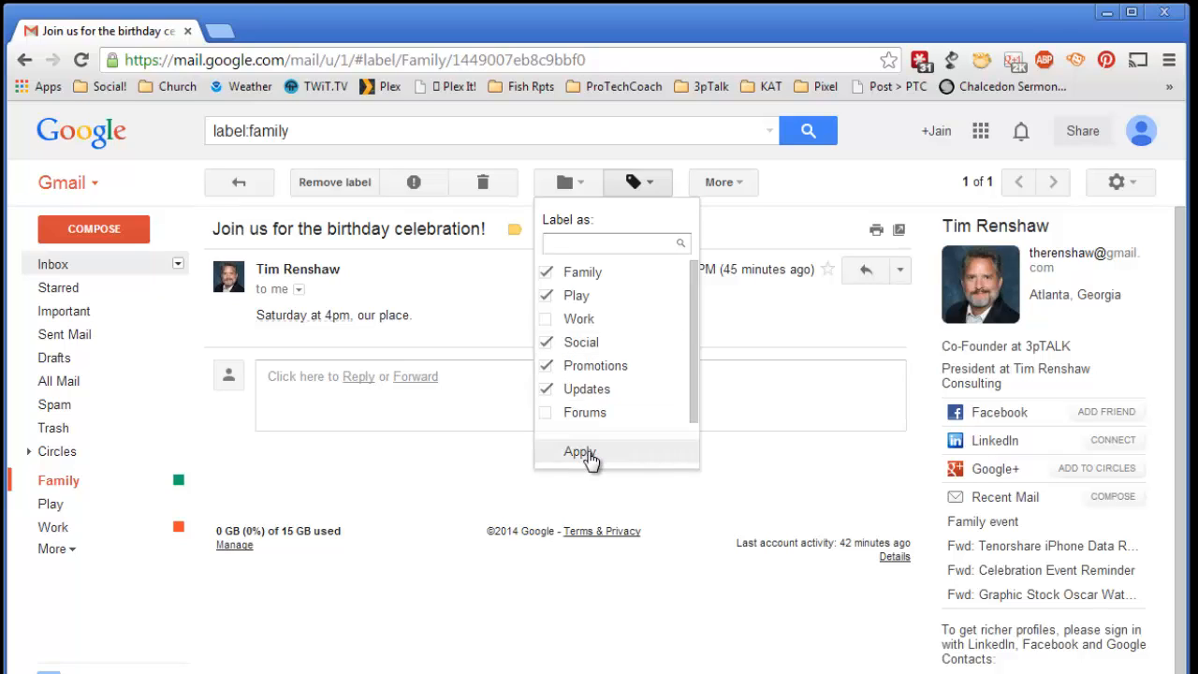
click(547, 367)
click(547, 345)
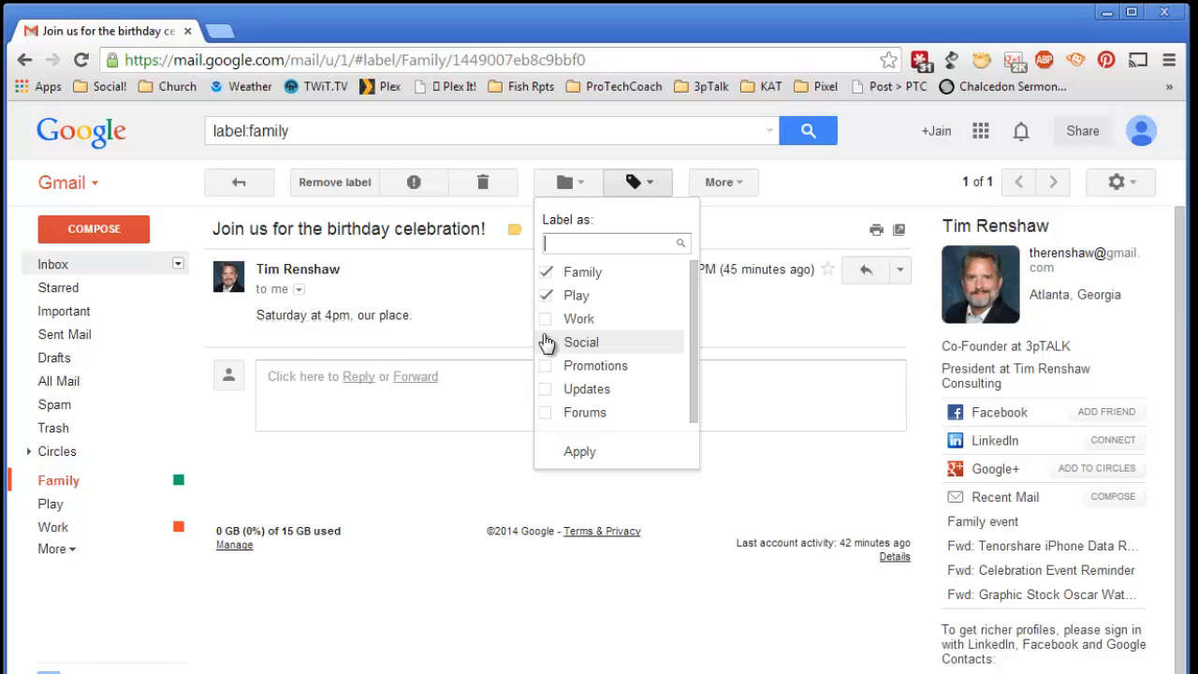
click(548, 296)
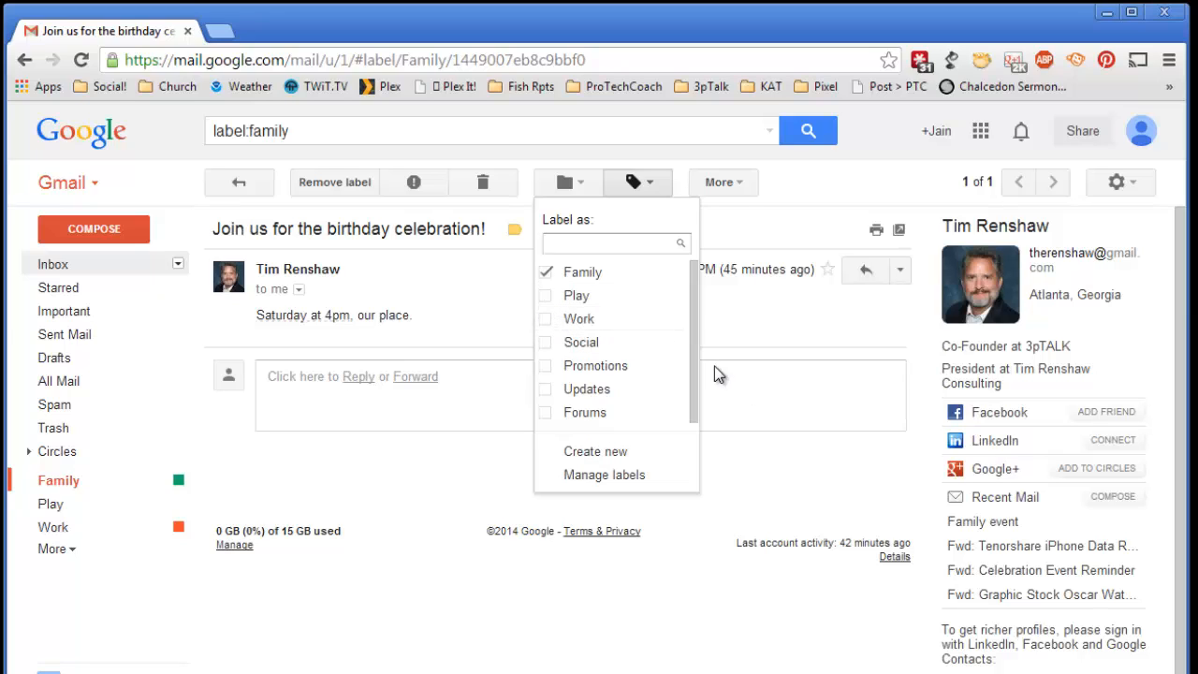
Apply the Play label to the birthday celebration message and check the message lists of the Play and Family labels.
click(594, 298)
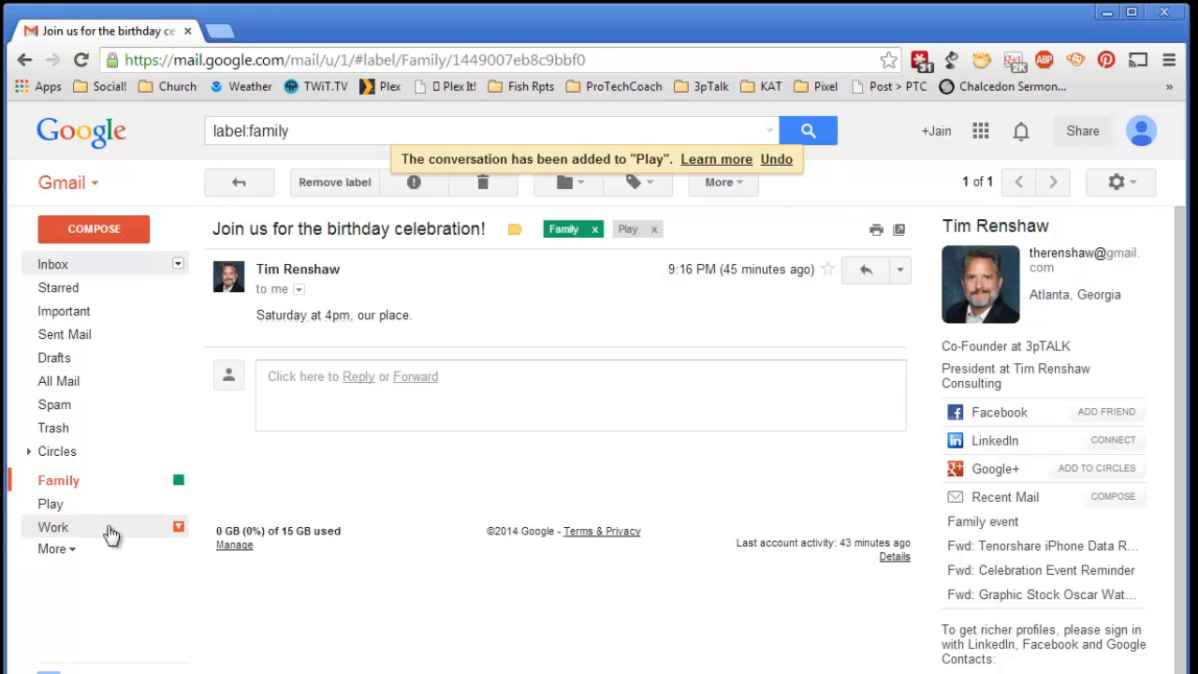
click(75, 510)
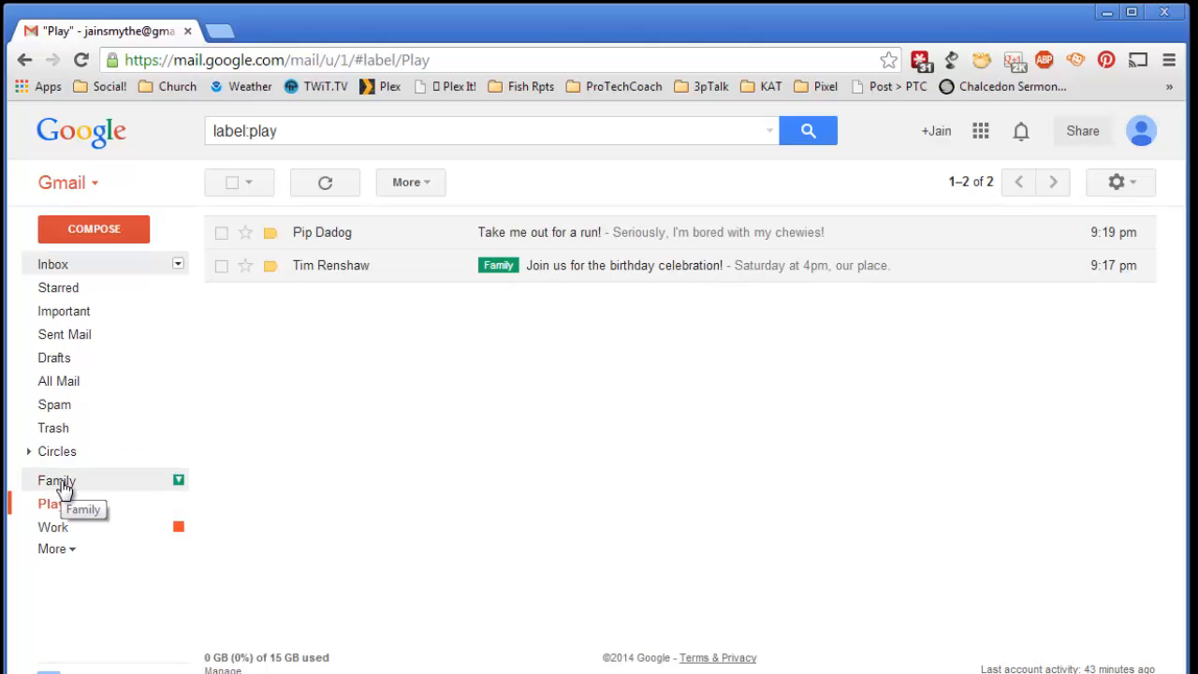
click(496, 267)
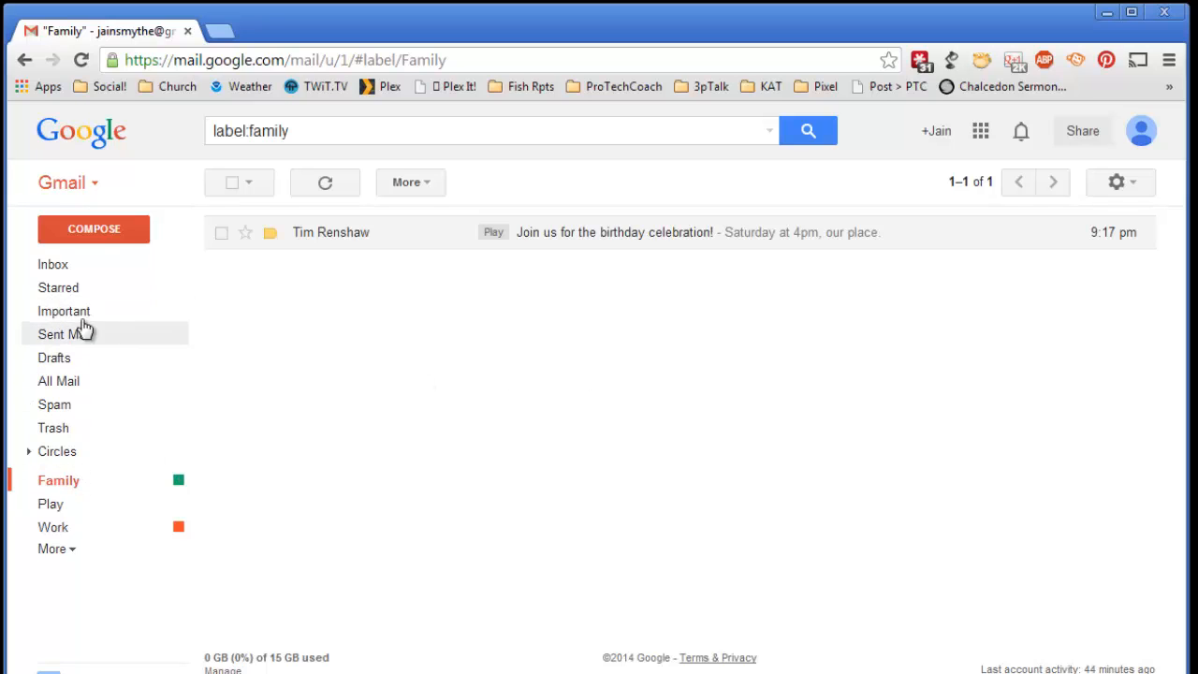
Look through the All Mail list to examine the archived messages and their labels.
click(62, 383)
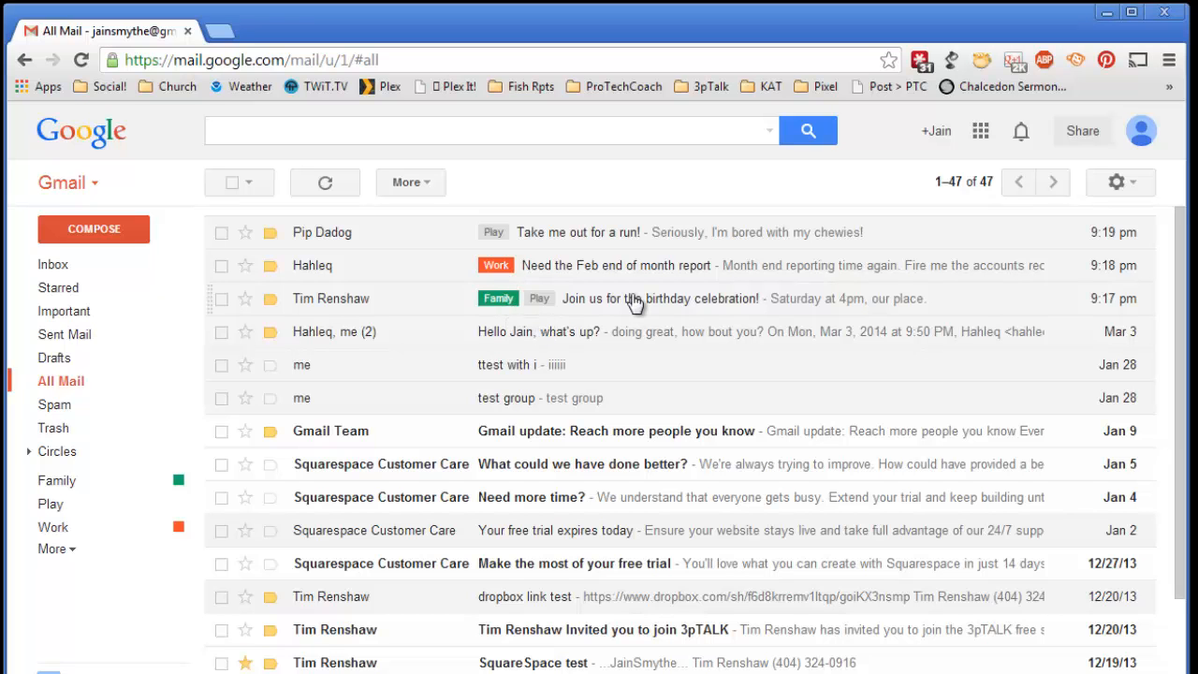
scroll(711, 343, down, 10)
scroll(708, 345, up, 10)
scroll(709, 345, down, 10)
scroll(708, 345, up, 10)
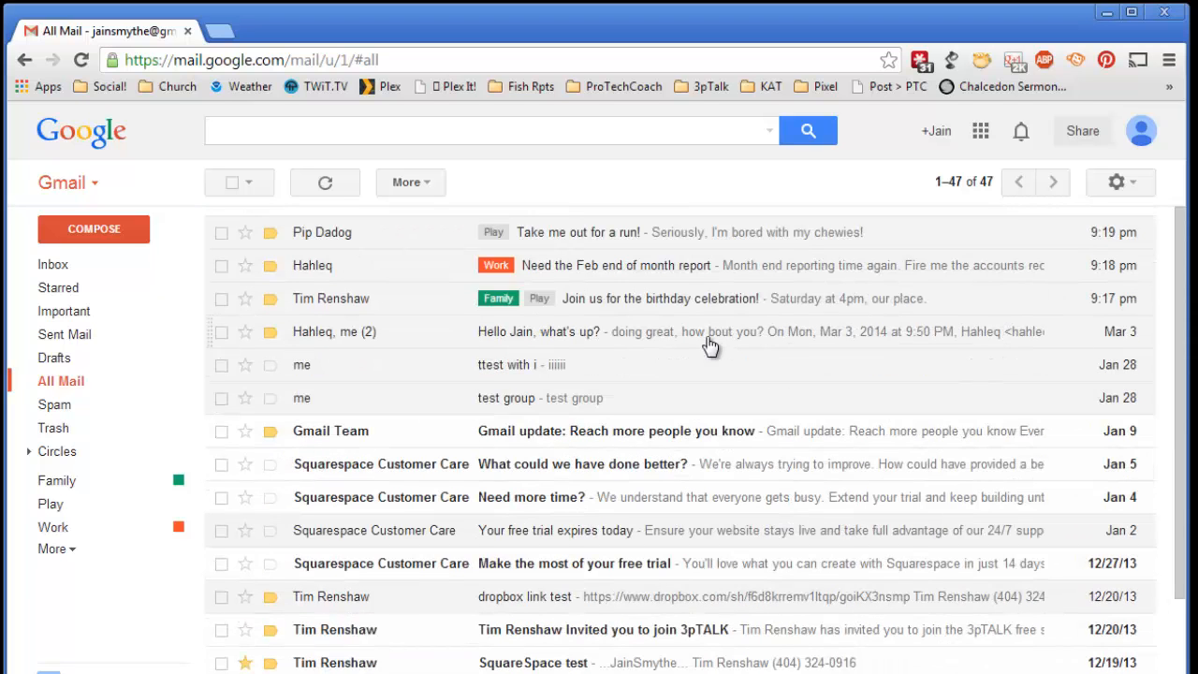